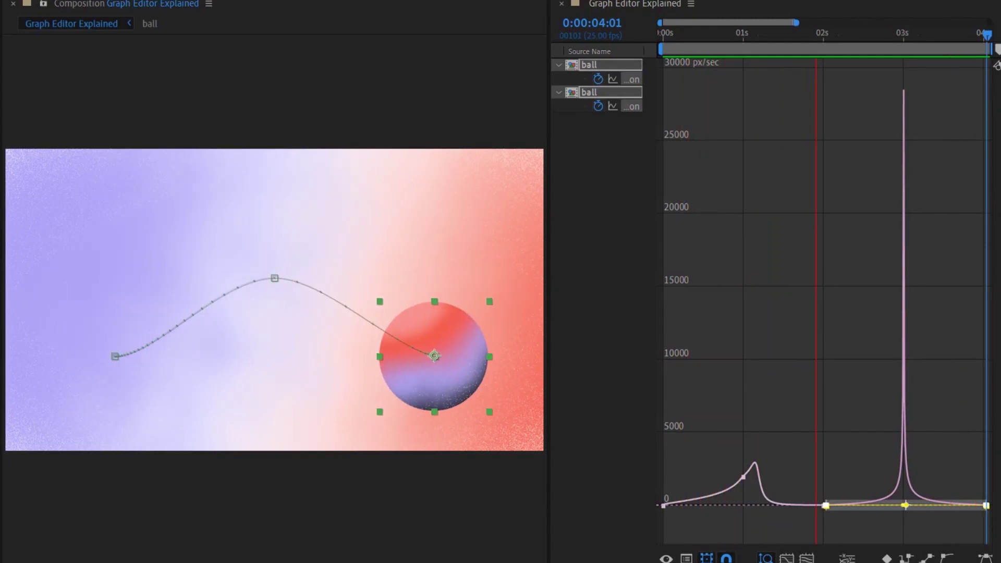
# Switch the Graph Editor to the value graph for the ball layers
pyautogui.click(687, 558)
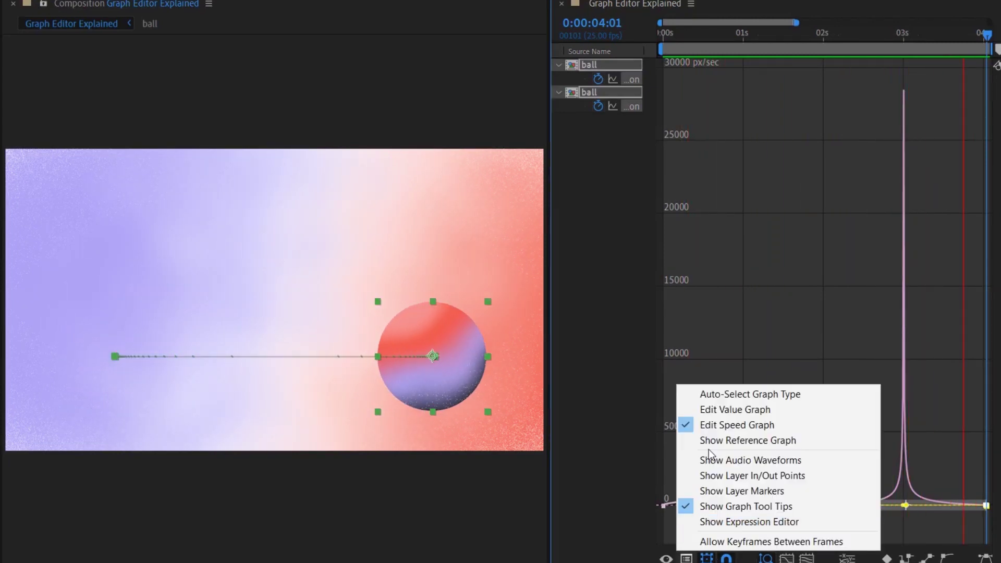
pyautogui.click(726, 406)
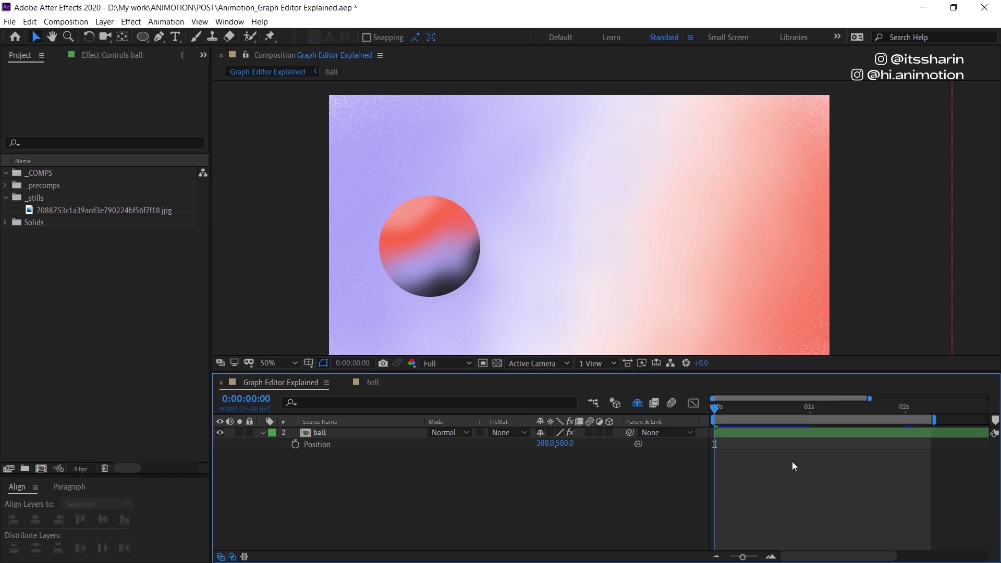
# Animate the ball layer's Position from 388, 580 at 0 seconds to about 1536, 580 at 2 seconds, and preview the motion
pyautogui.click(782, 428)
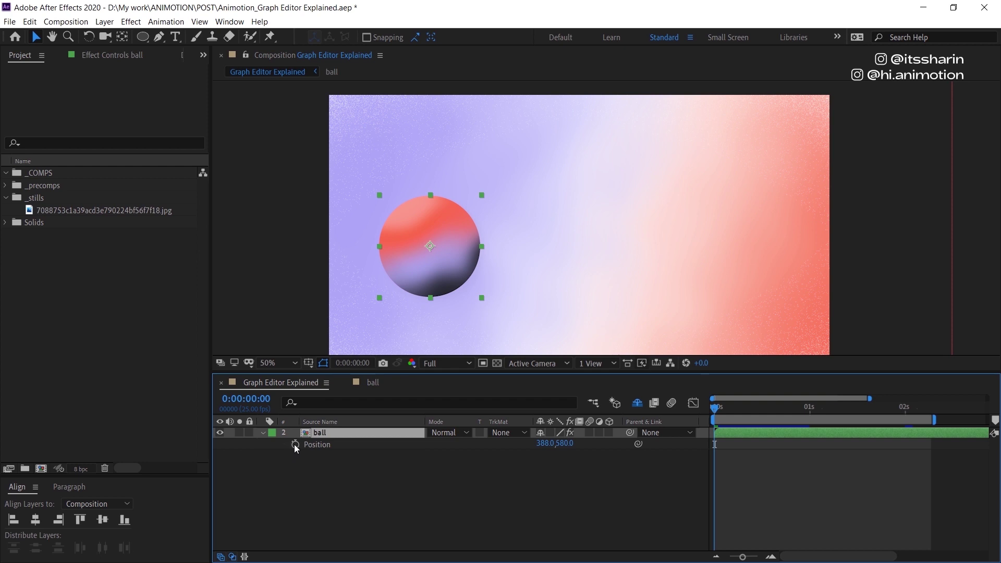
pyautogui.click(295, 444)
pyautogui.click(904, 408)
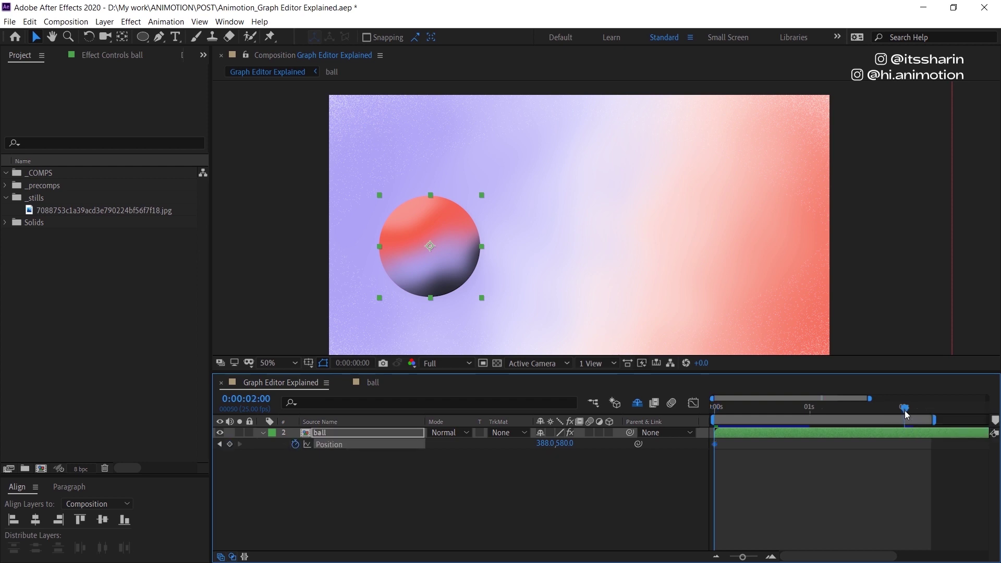
pyautogui.moveTo(449, 262); pyautogui.dragTo(749, 249)
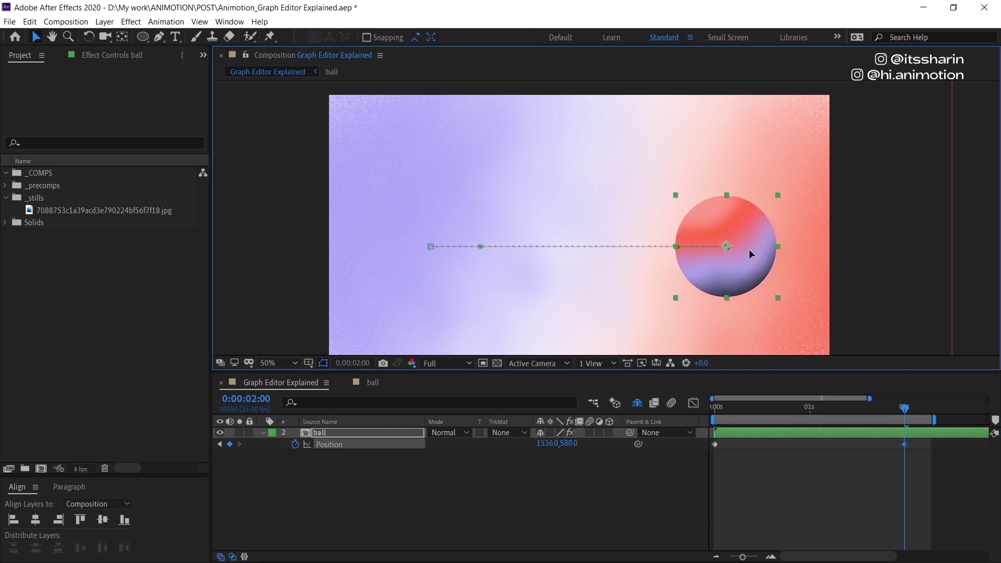
pyautogui.click(783, 480)
pyautogui.press('space')
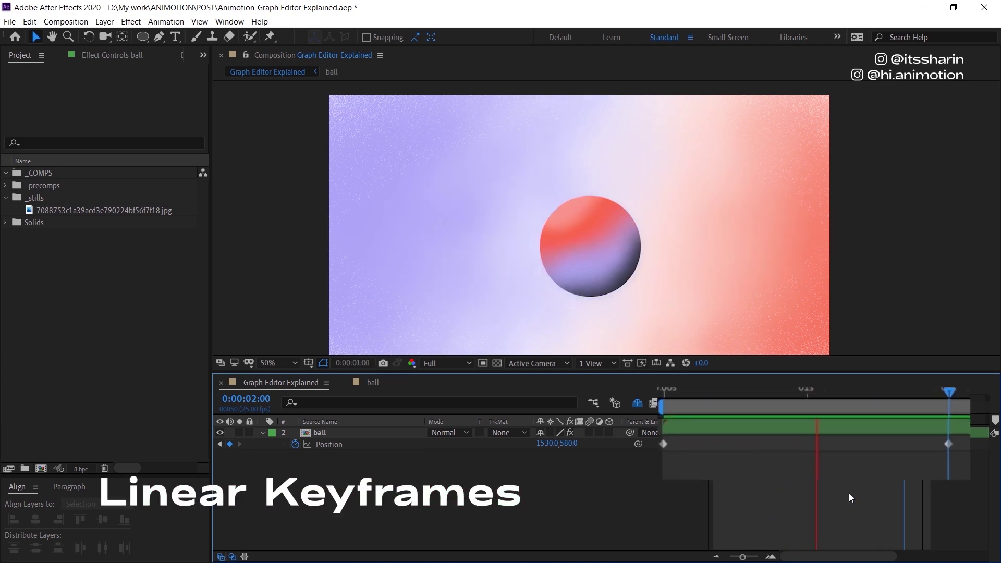
# Examine the spacing of the dots along the ball's motion path between the two linear Position keyframes
pyautogui.moveTo(927, 481); pyautogui.dragTo(703, 440)
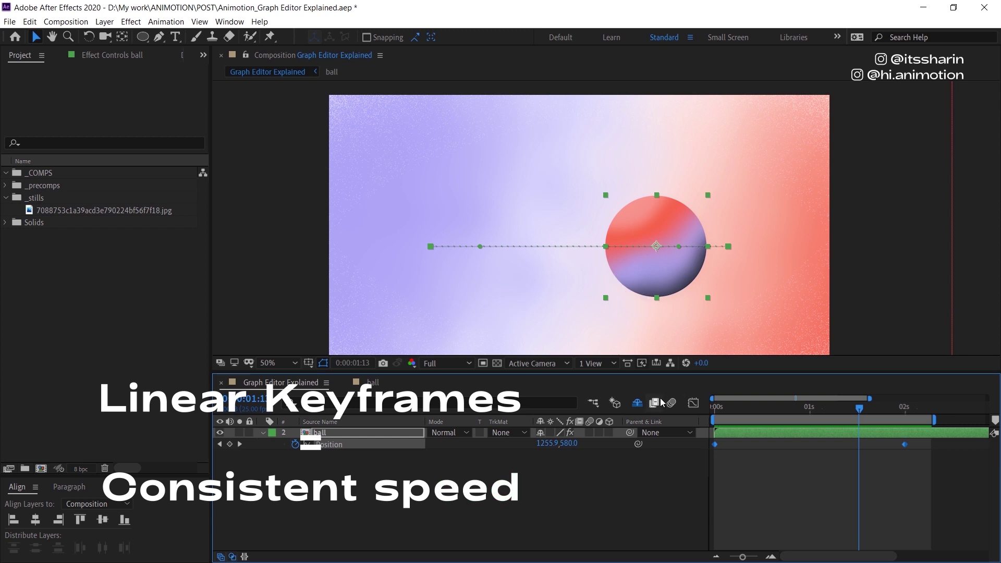
pyautogui.click(796, 408)
pyautogui.press('.')
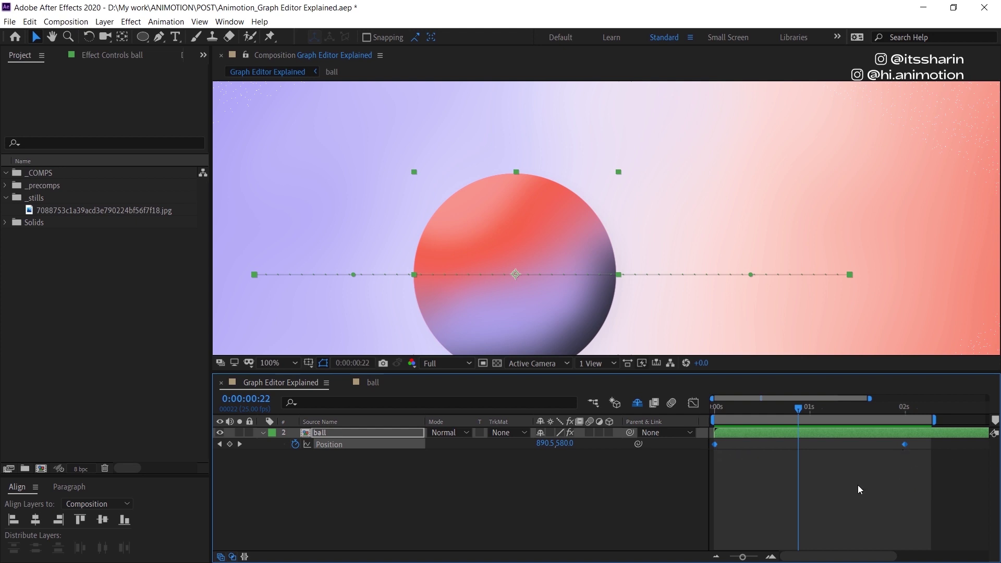
pyautogui.press('space')
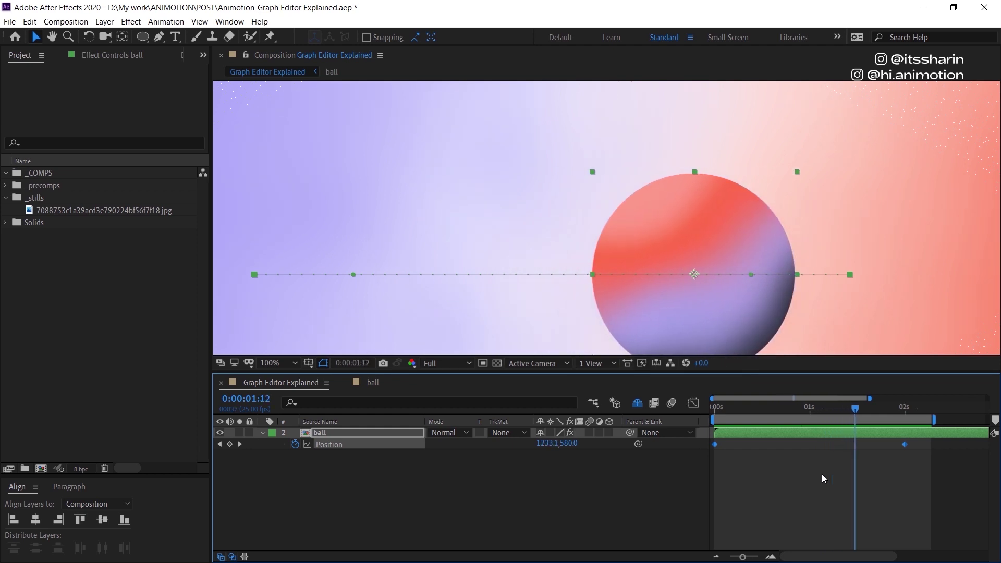
pyautogui.scroll(2, 673, 294)
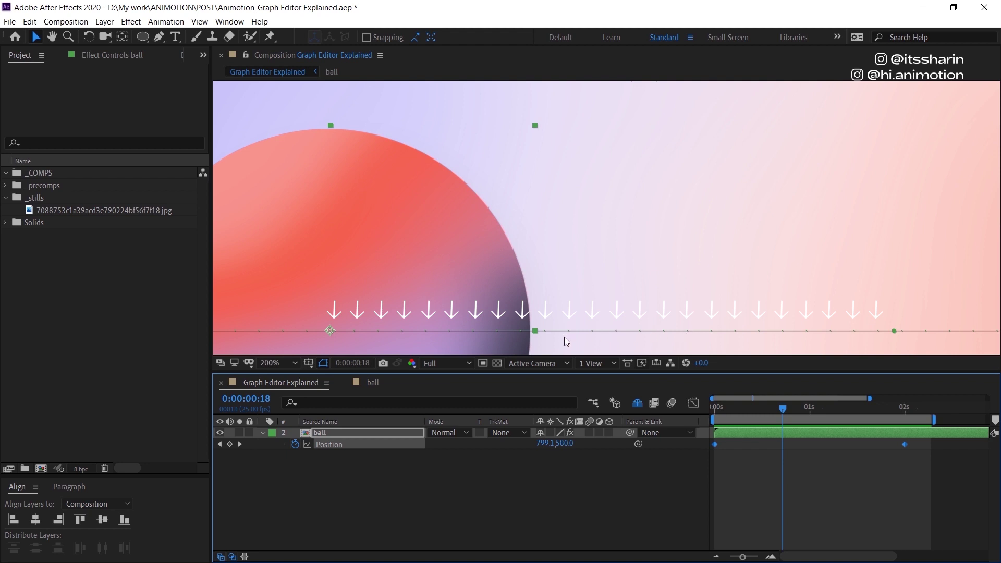
pyautogui.press(',')
# Show the speed graph of the ball's two Position keyframes in the Graph Editor
pyautogui.moveTo(950, 508); pyautogui.dragTo(711, 443)
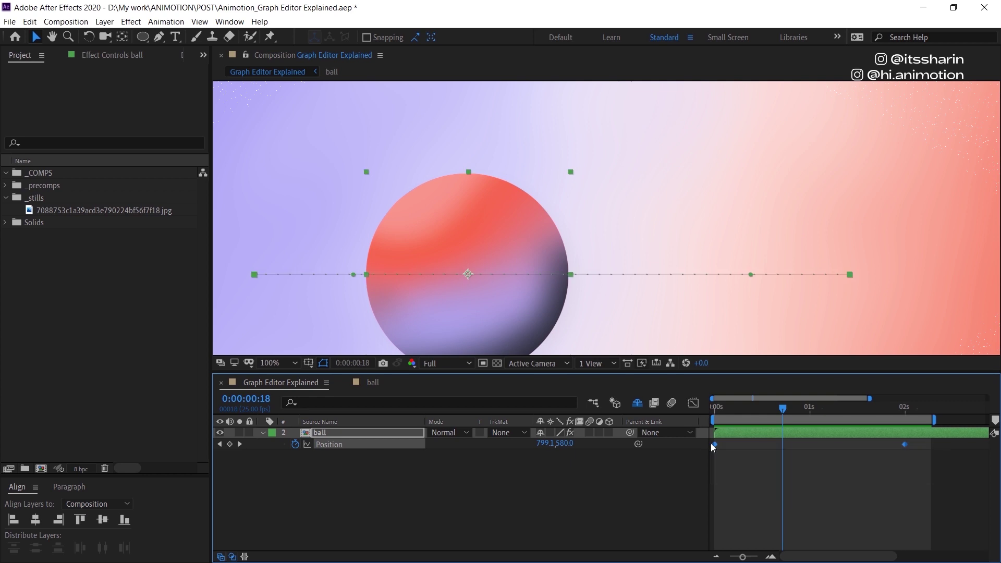
pyautogui.click(697, 405)
pyautogui.press(',')
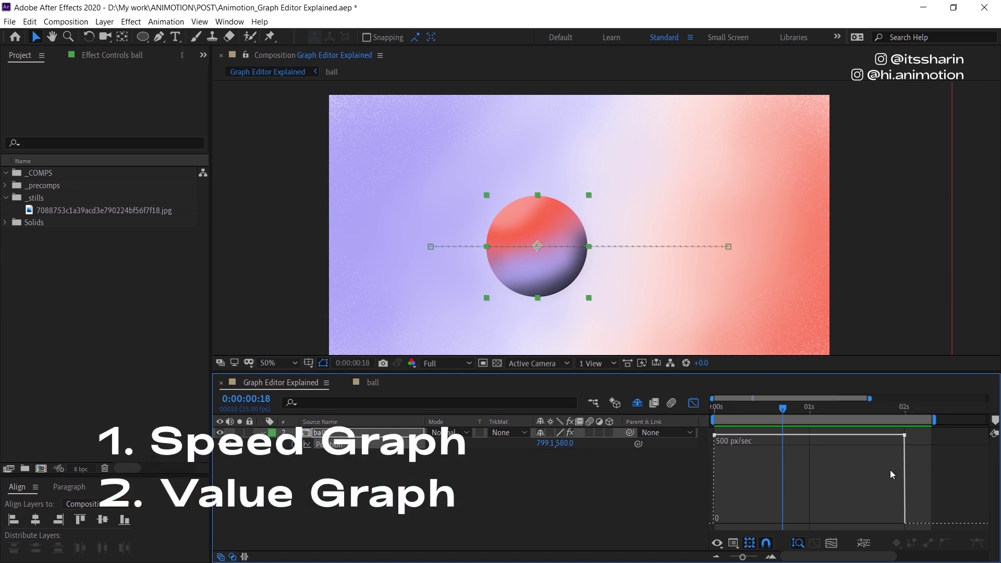
pyautogui.moveTo(933, 471); pyautogui.dragTo(715, 434)
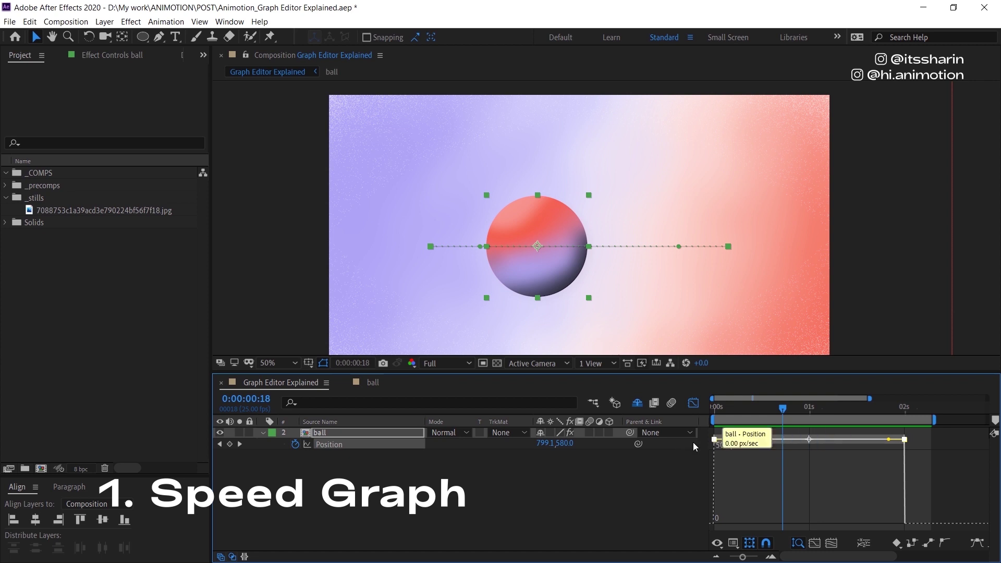
# Switch the Graph Editor to the value graph of the ball's Position
pyautogui.click(738, 547)
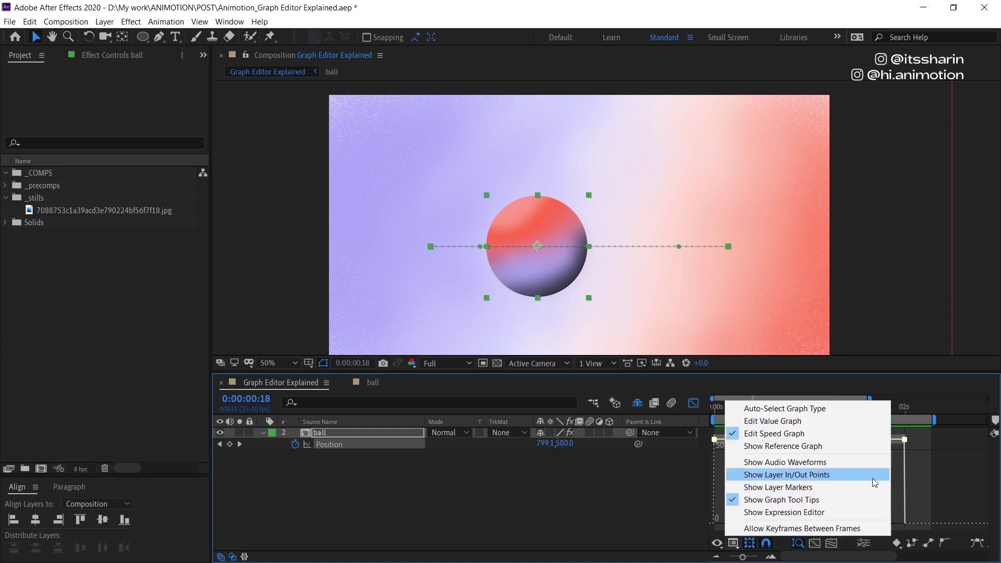
pyautogui.click(867, 428)
pyautogui.click(940, 479)
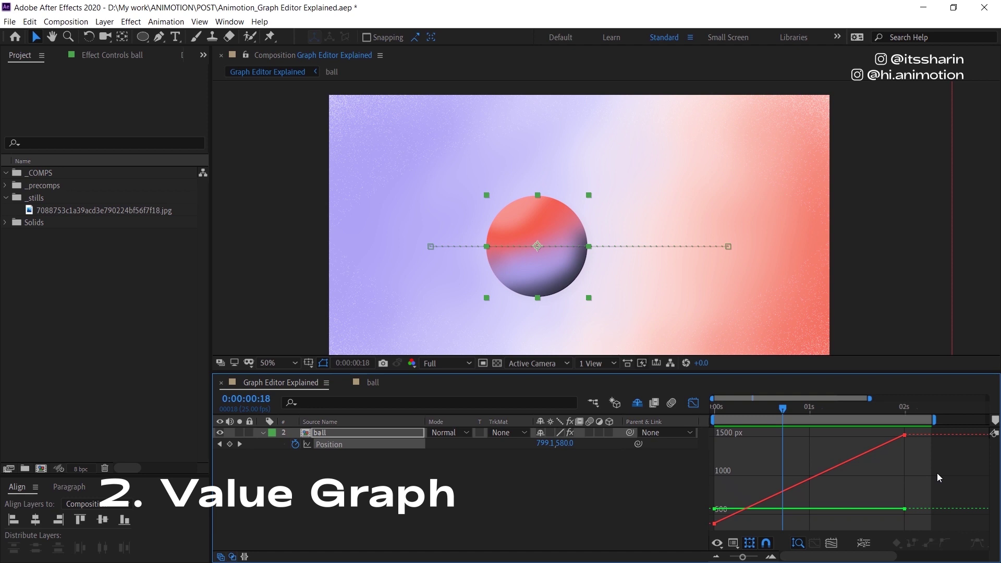
# Try raising the ball to about 1530, 390 at the 2-second keyframe, and undo the move
pyautogui.moveTo(707, 531); pyautogui.dragTo(825, 499)
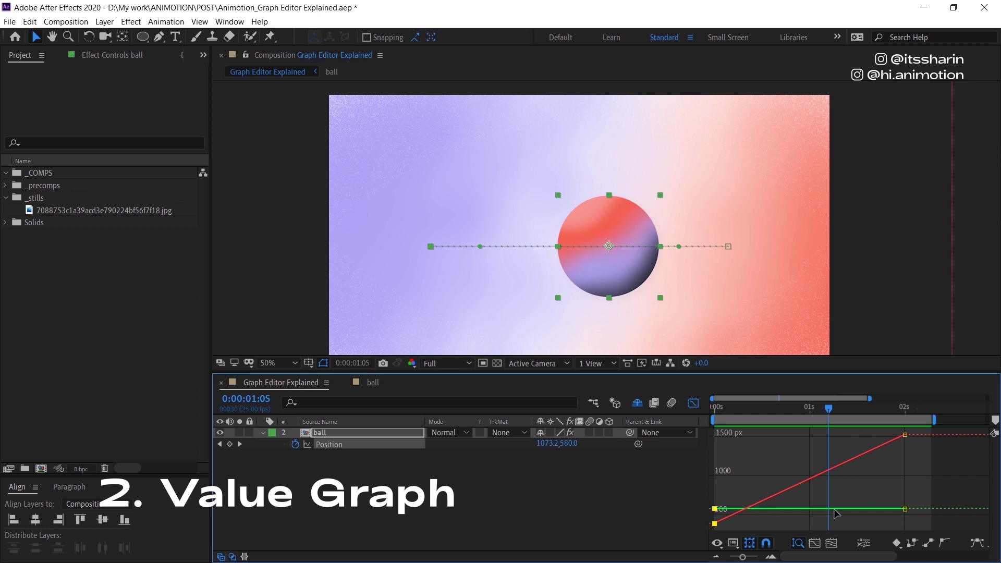
pyautogui.press('k')
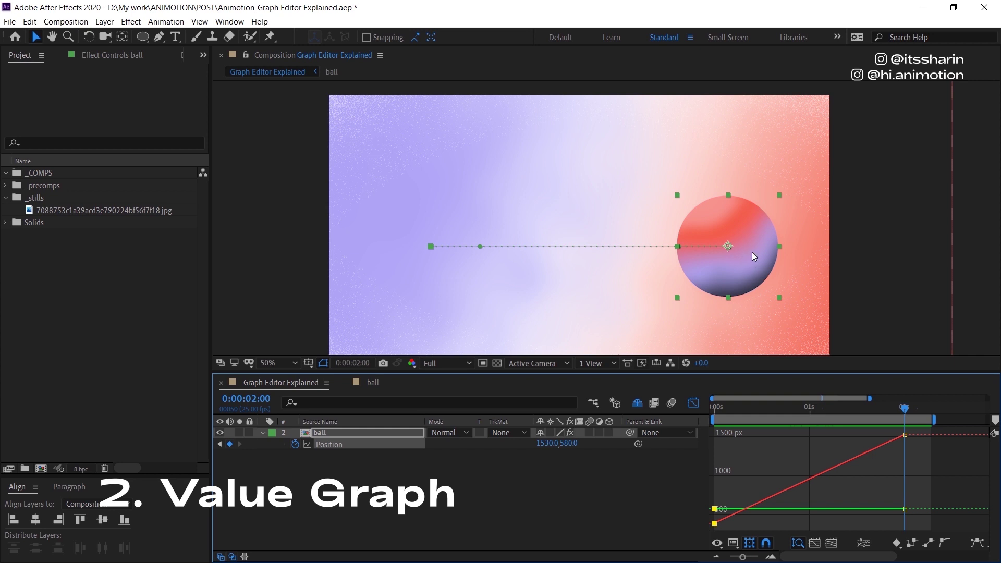
pyautogui.moveTo(751, 252); pyautogui.dragTo(741, 197)
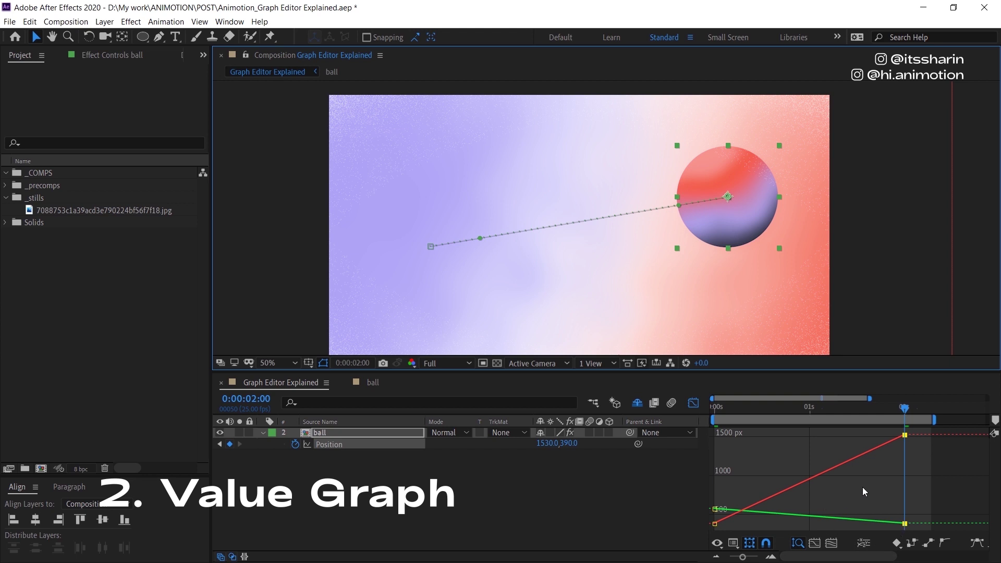
pyautogui.hotkey('ctrl', 'z')
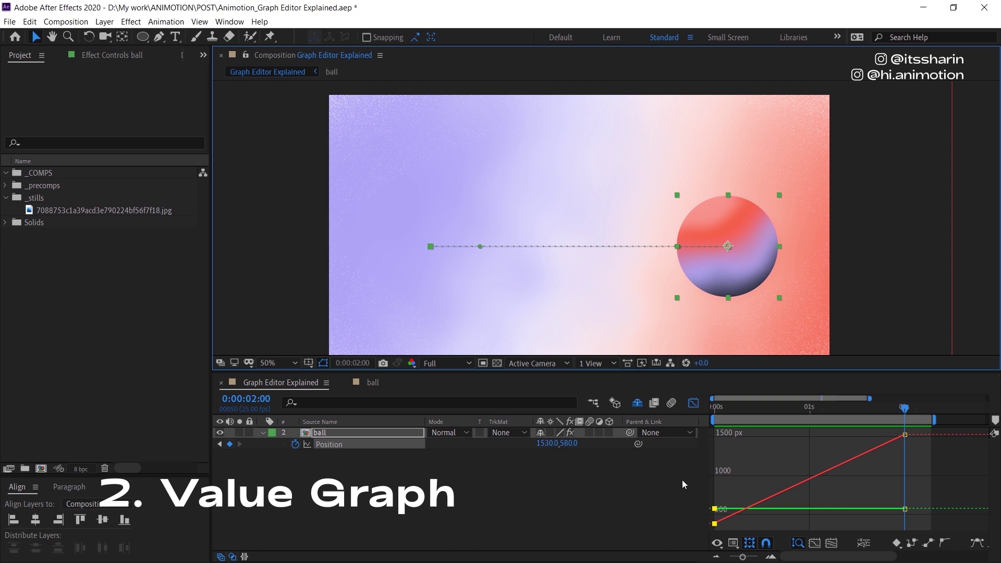
# Compare the ball's position with its value graph between 0 and 2 seconds
pyautogui.moveTo(737, 404); pyautogui.dragTo(695, 426)
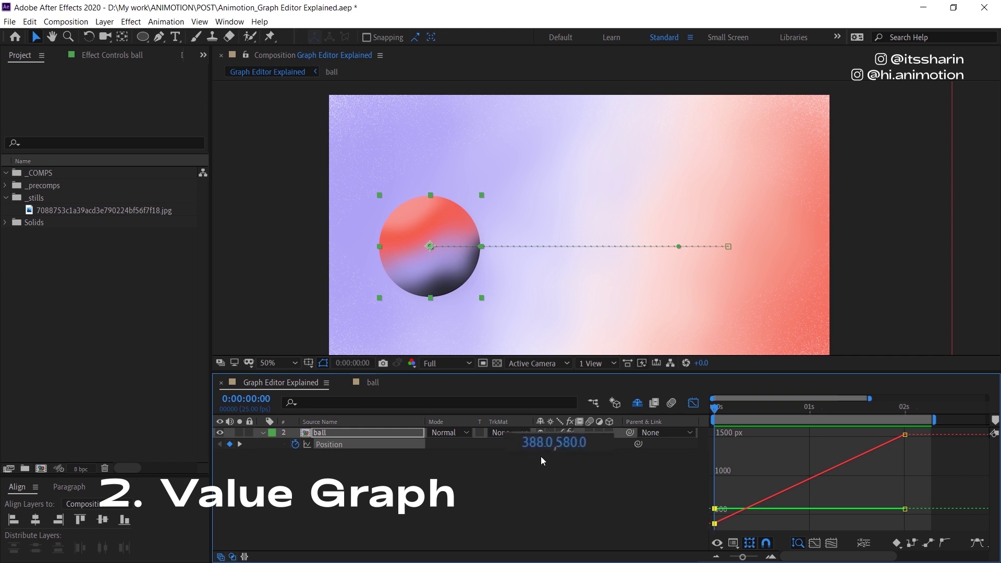
pyautogui.moveTo(724, 408); pyautogui.dragTo(687, 459)
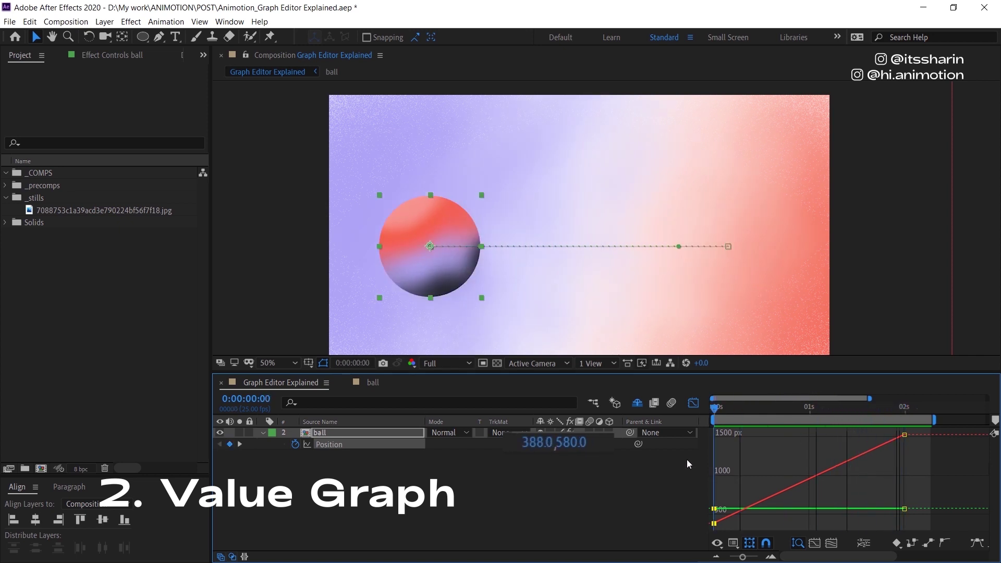
pyautogui.press('space')
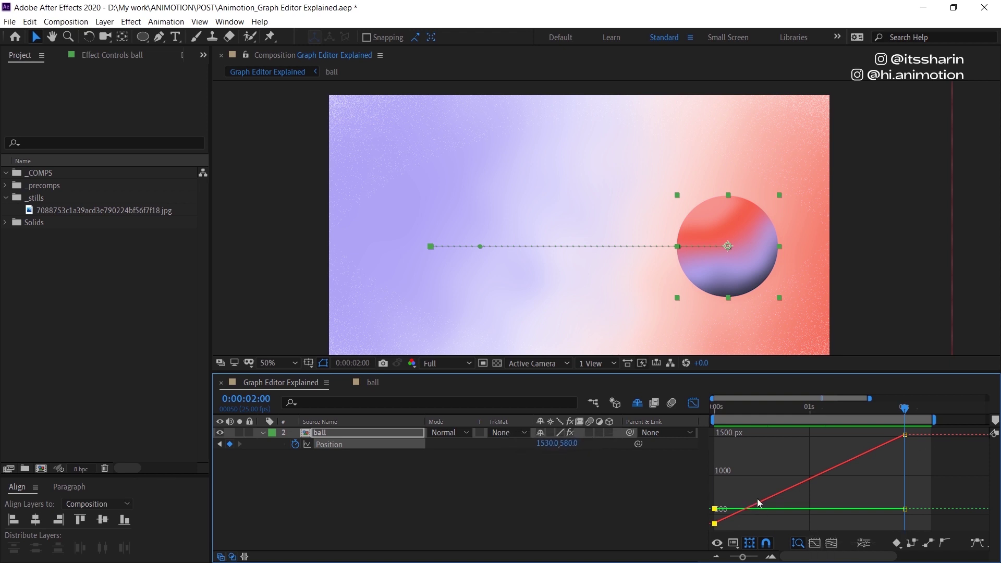
# Fit the selected first Position keyframe to the graph view, and return to a wider time range
pyautogui.click(816, 546)
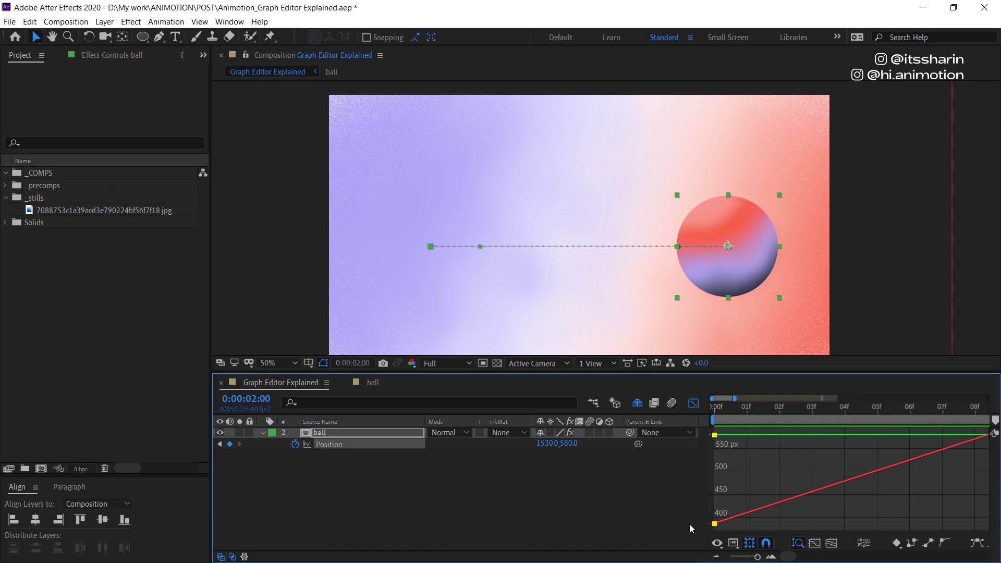
pyautogui.click(717, 556)
pyautogui.click(717, 557)
pyautogui.click(717, 557)
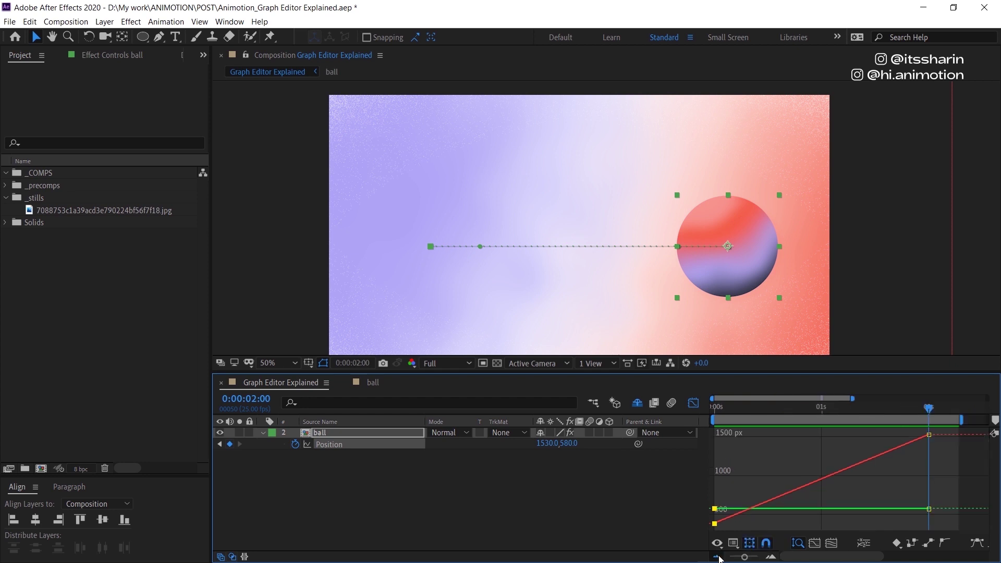
pyautogui.click(717, 557)
# Fit the 2-second Position keyframe to the graph view, and do the same with both keyframes selected
pyautogui.moveTo(861, 430); pyautogui.dragTo(828, 514)
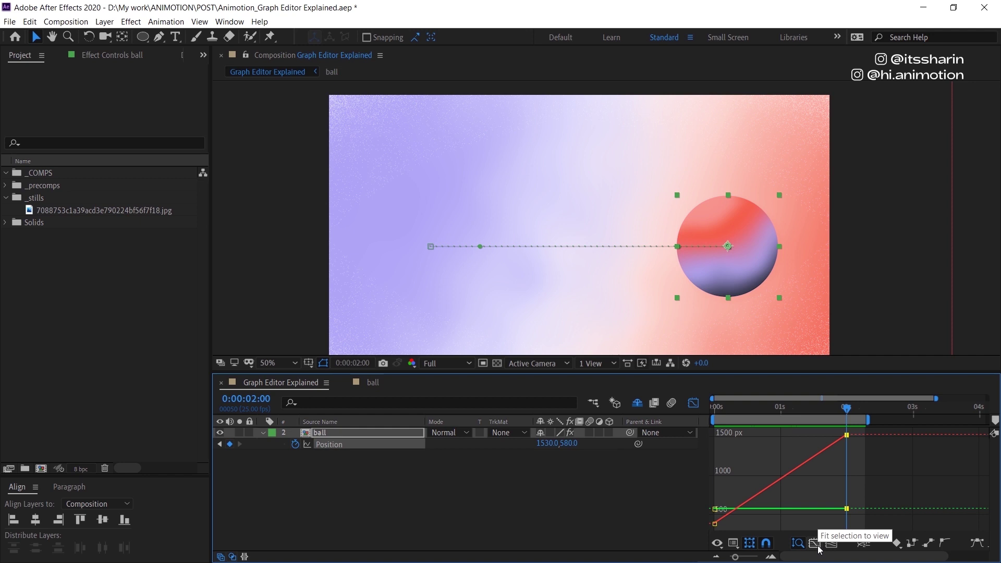
pyautogui.click(814, 543)
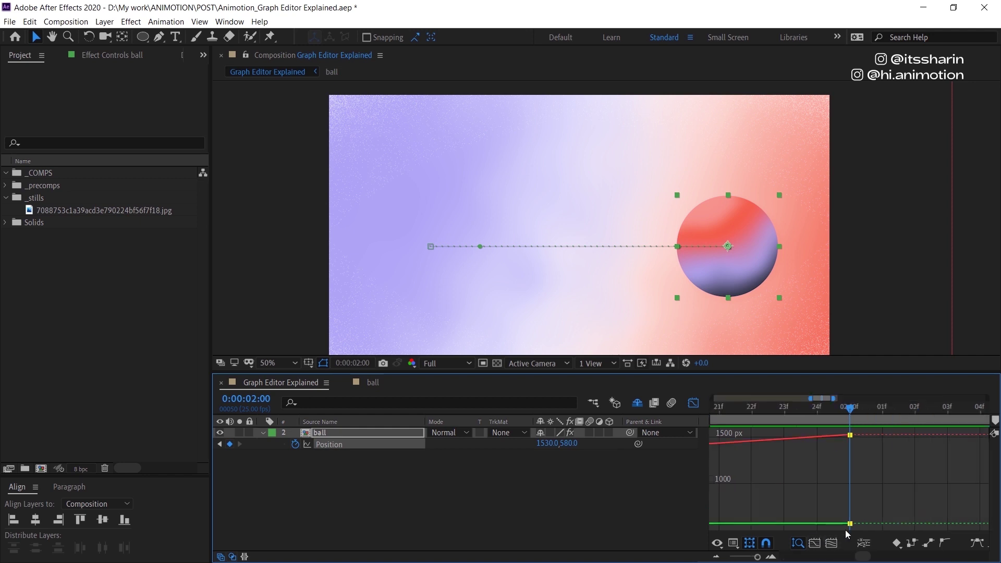
pyautogui.click(716, 557)
pyautogui.moveTo(838, 432); pyautogui.dragTo(676, 519)
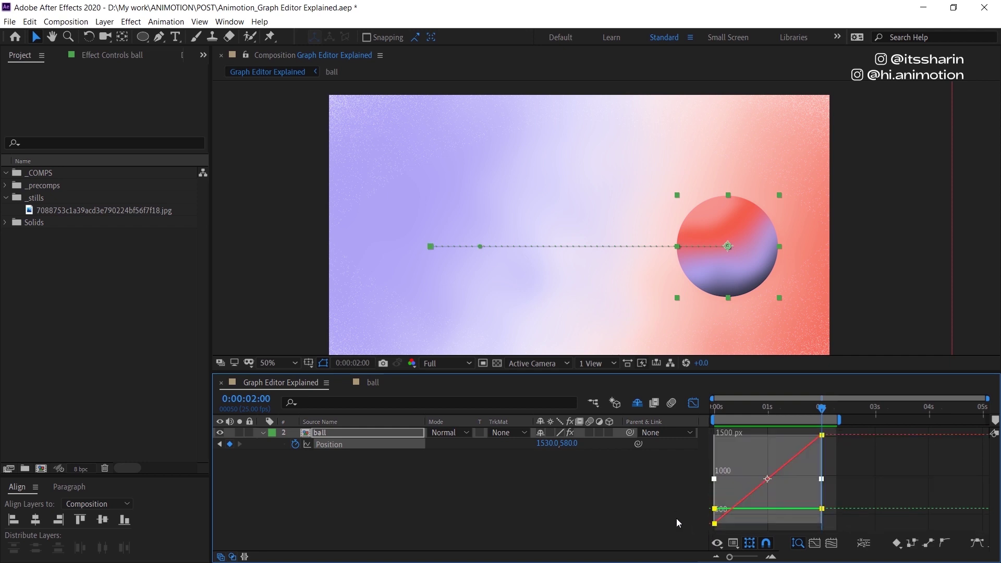
pyautogui.click(814, 544)
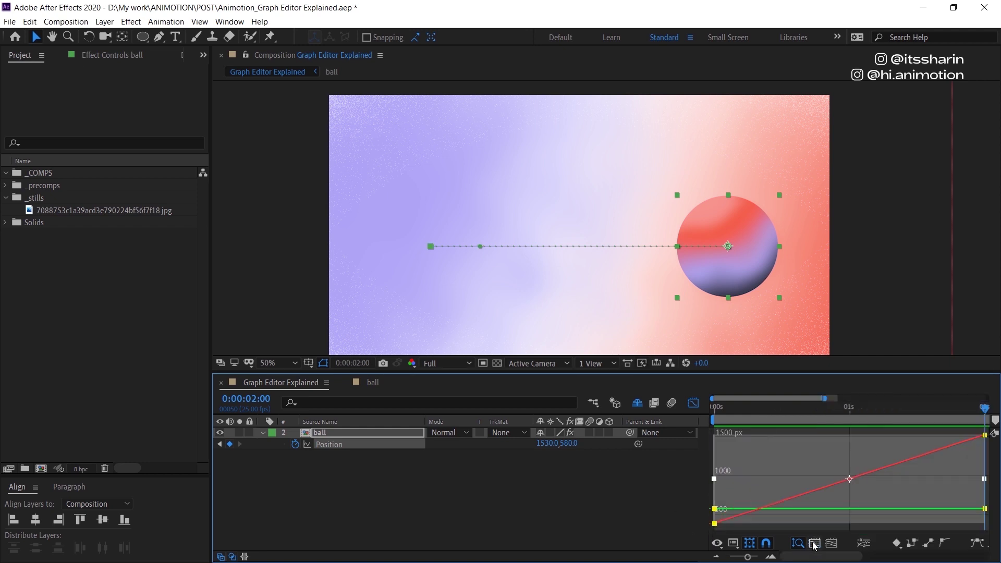
# Deselect the keyframes and fit the entire Position graph to the view
pyautogui.click(809, 436)
pyautogui.moveTo(747, 557); pyautogui.dragTo(732, 557)
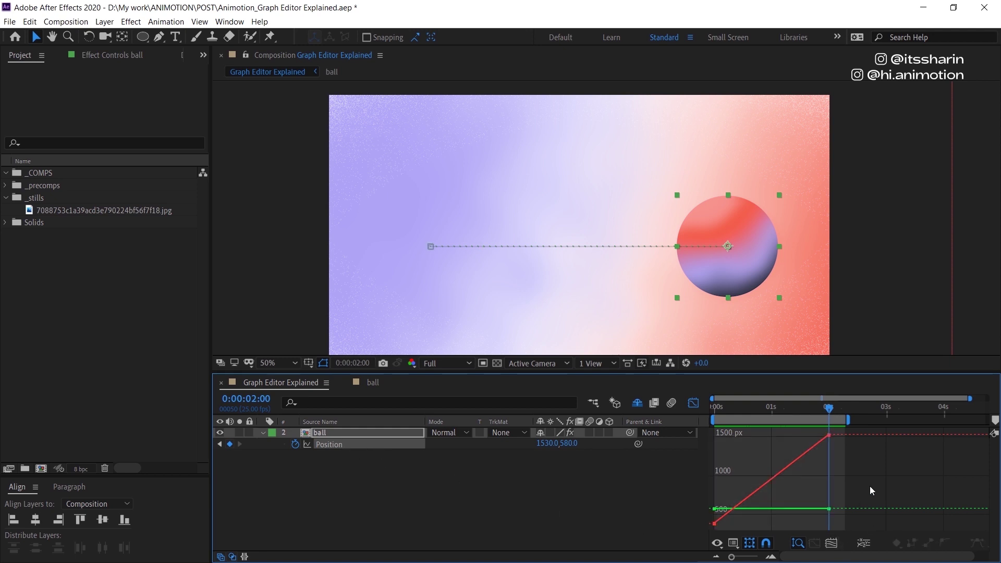
pyautogui.click(831, 544)
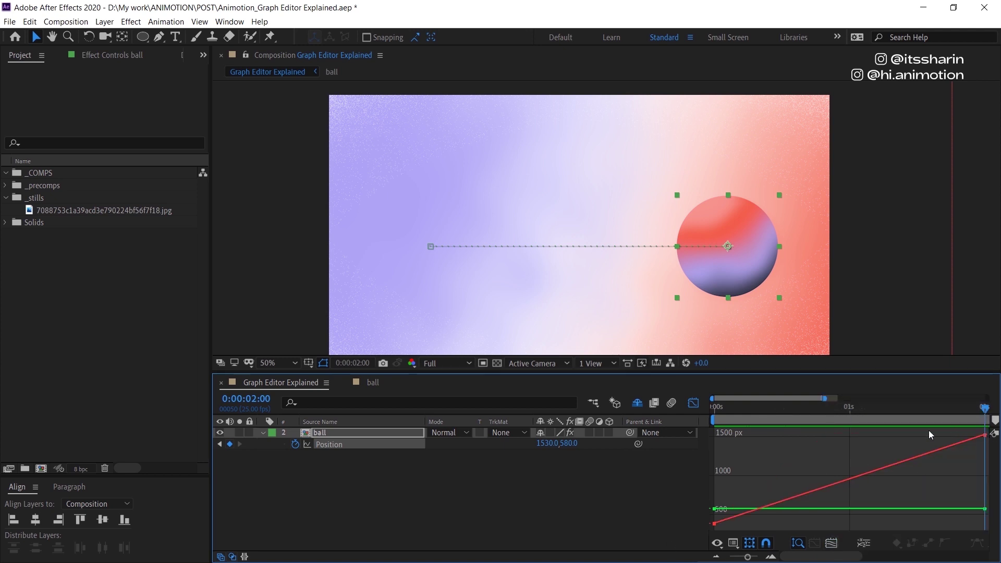
# Close the Graph Editor and apply Easy Ease to both of the ball's Position keyframes
pyautogui.click(693, 406)
pyautogui.moveTo(905, 503); pyautogui.dragTo(705, 436)
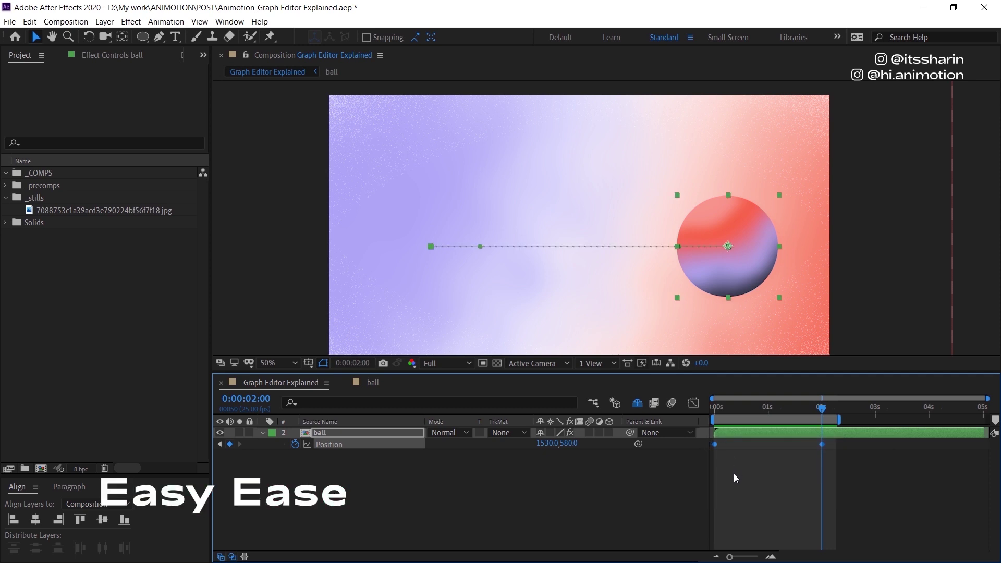
pyautogui.press('F9')
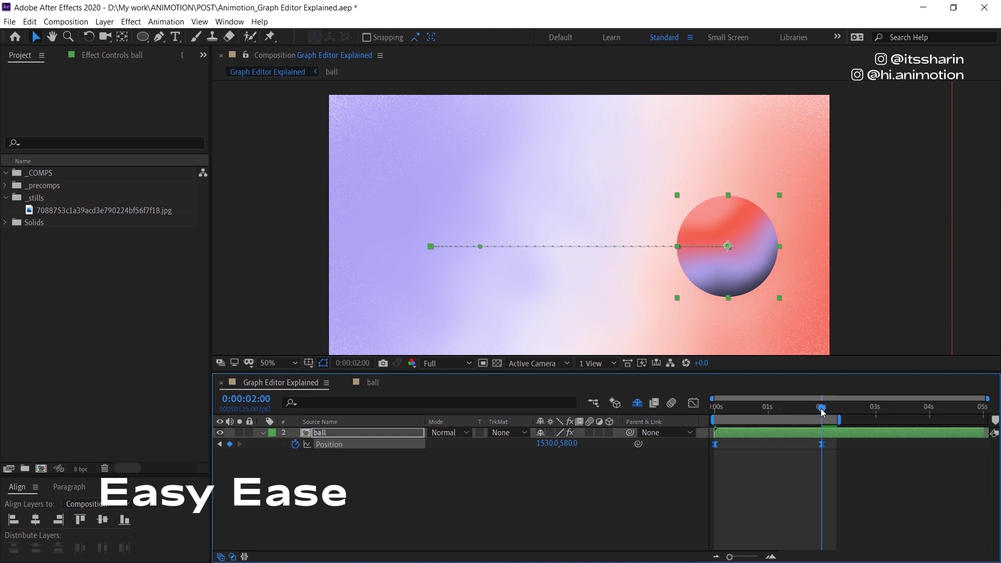
# Examine the dot spacing of the eased motion path from the start, and preview the ball's eased movement
pyautogui.press('Home')
pyautogui.press('.')
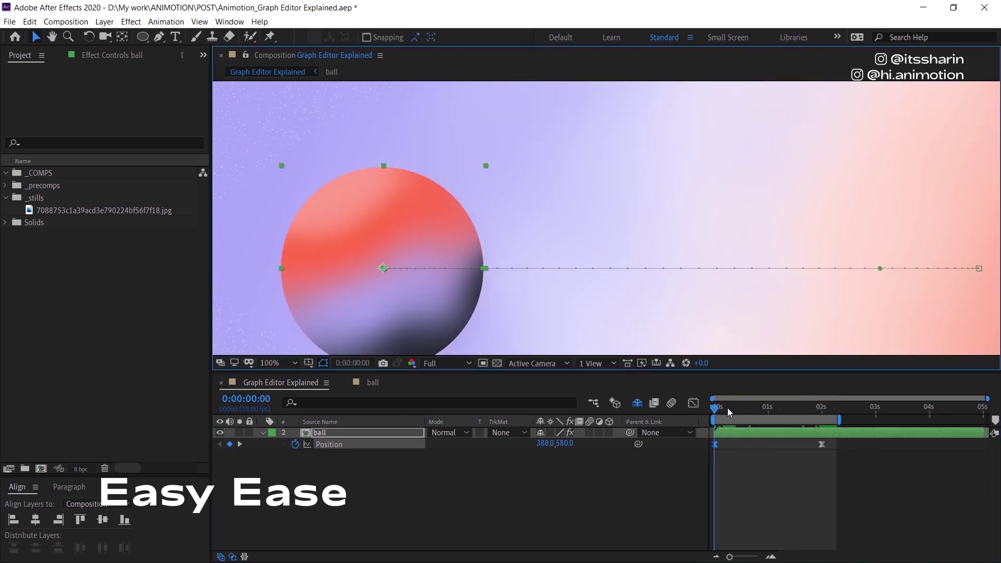
pyautogui.moveTo(743, 410); pyautogui.dragTo(699, 437)
pyautogui.click(743, 468)
pyautogui.click(695, 443)
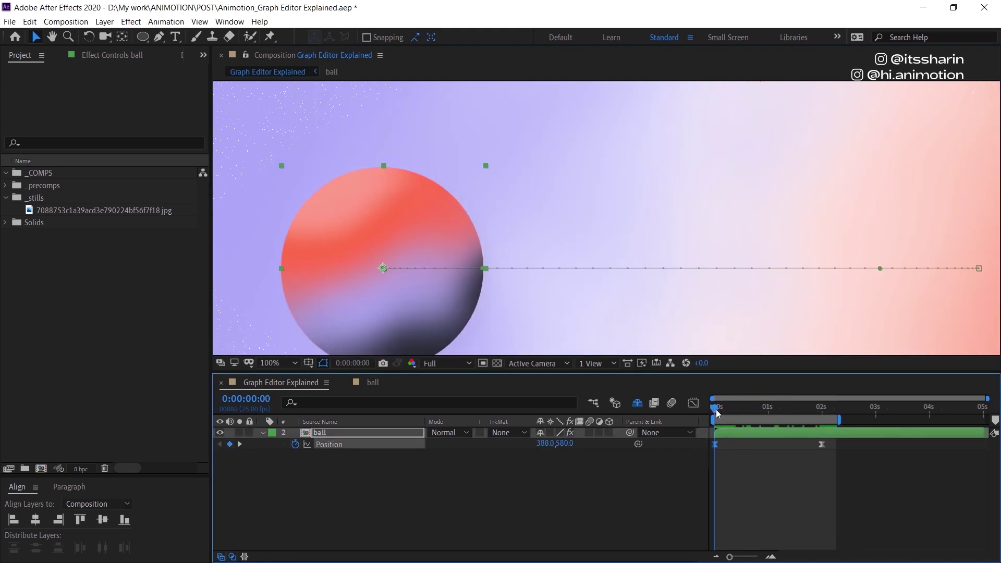
pyautogui.moveTo(714, 413); pyautogui.dragTo(809, 417)
pyautogui.press('space')
pyautogui.scroll(-2, 618, 268)
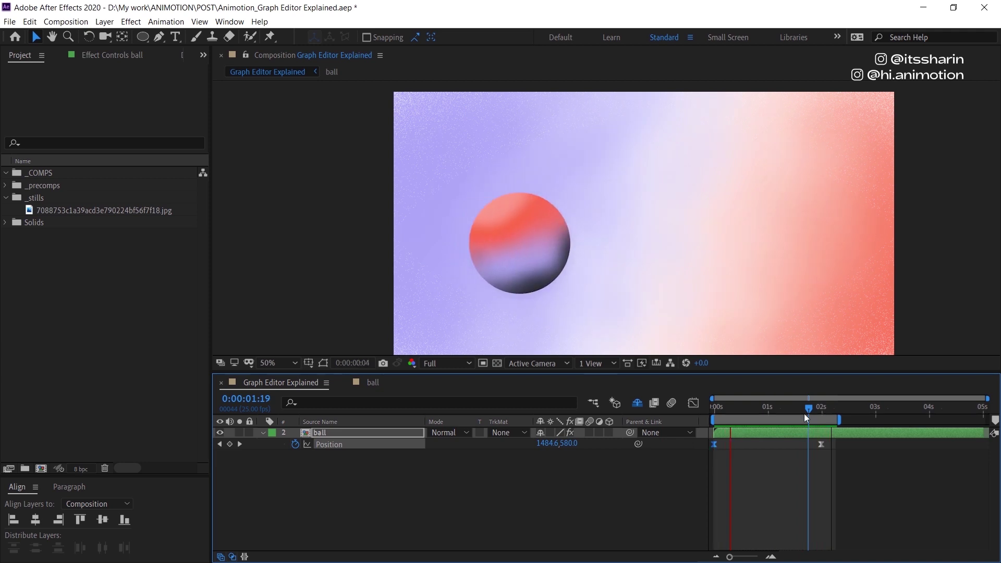
# Convert both of the ball's Position keyframes back to linear and preview the ball's movement
pyautogui.press('space')
pyautogui.moveTo(839, 473); pyautogui.dragTo(715, 446)
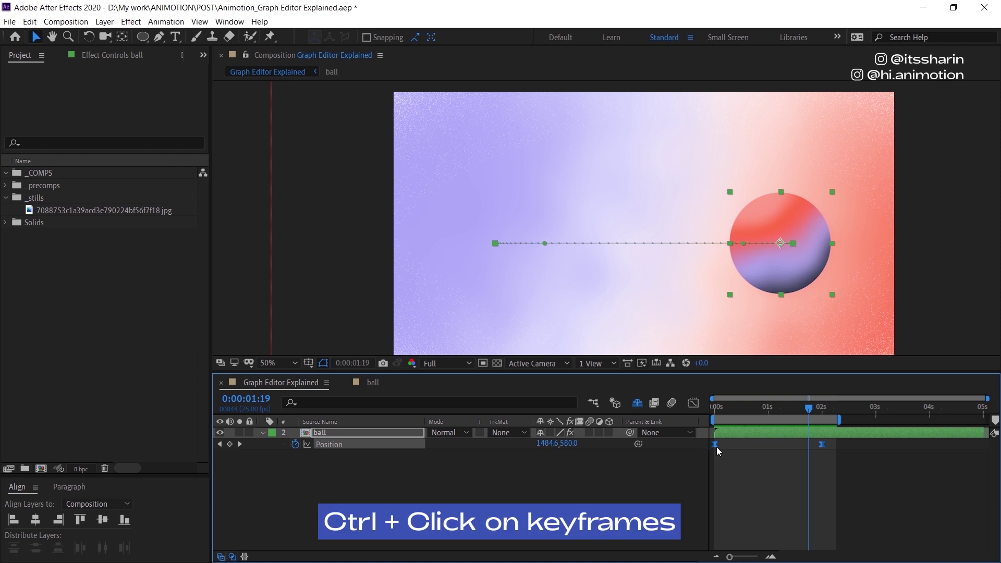
pyautogui.keyDown('ctrl'); pyautogui.click(715, 444); pyautogui.keyUp('ctrl')
pyautogui.press('space')
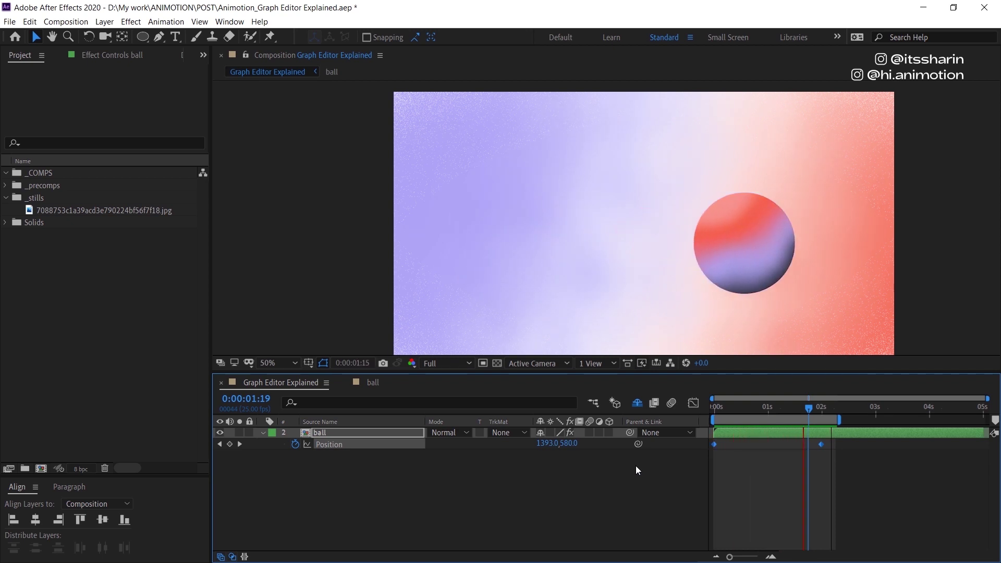
pyautogui.press('space')
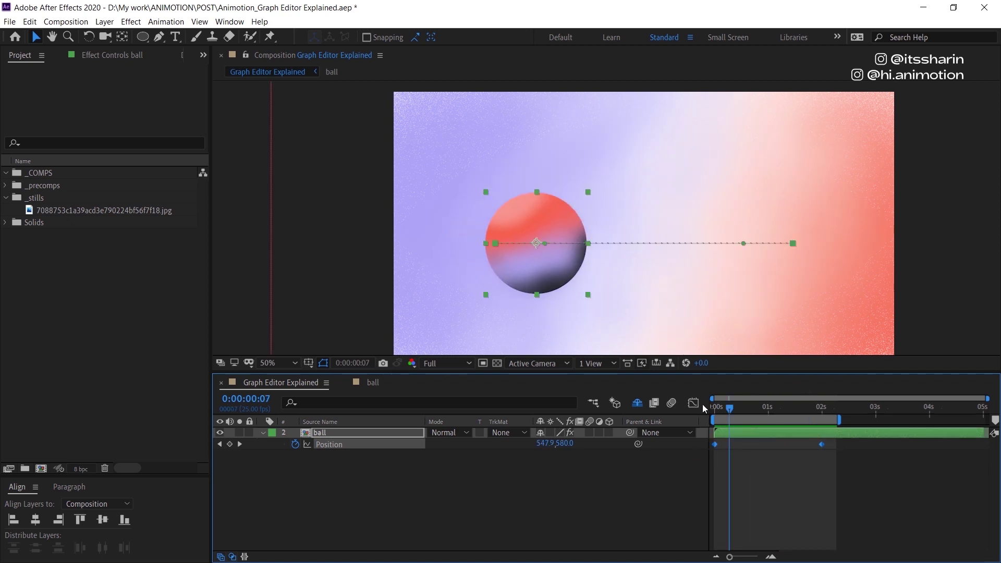
# Apply Easy Ease to both Position keyframes and preview the ball's movement
pyautogui.press('F9')
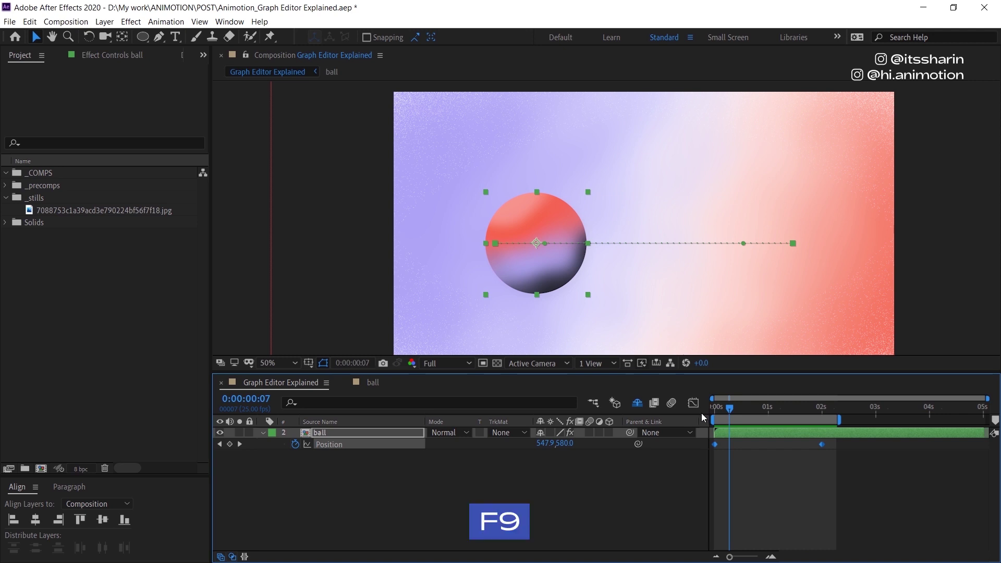
pyautogui.press('space')
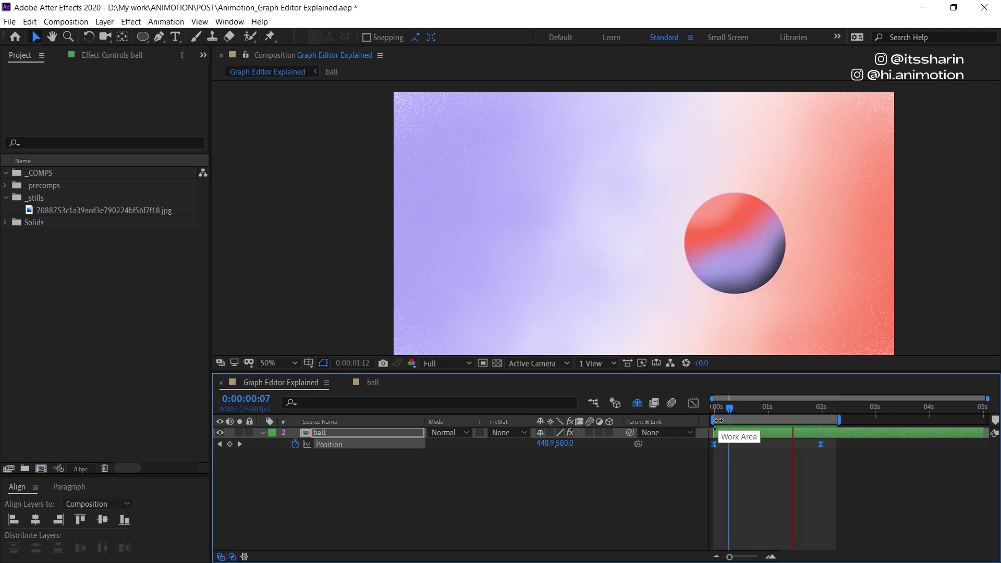
pyautogui.press('space')
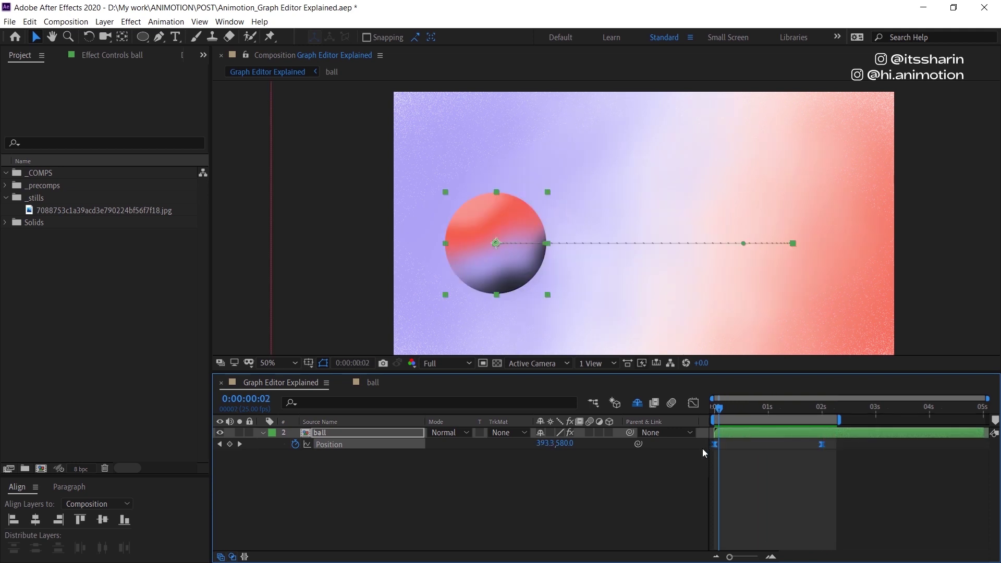
# Open the Graph Editor, fit the Position value graph to the view, and scrub along it from the start to 0:00:01:21
pyautogui.click(693, 402)
pyautogui.moveTo(823, 435)
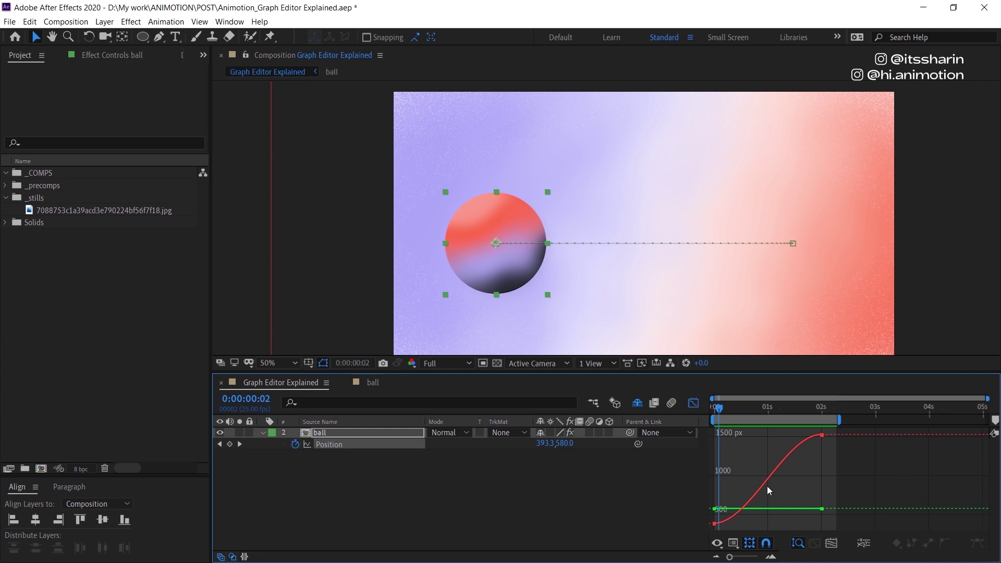
pyautogui.click(716, 412)
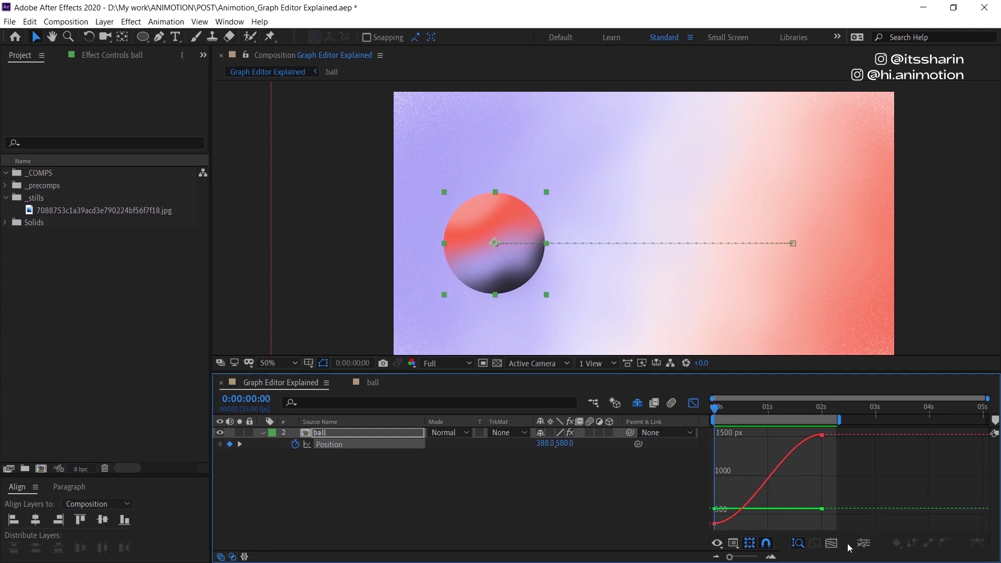
pyautogui.click(832, 544)
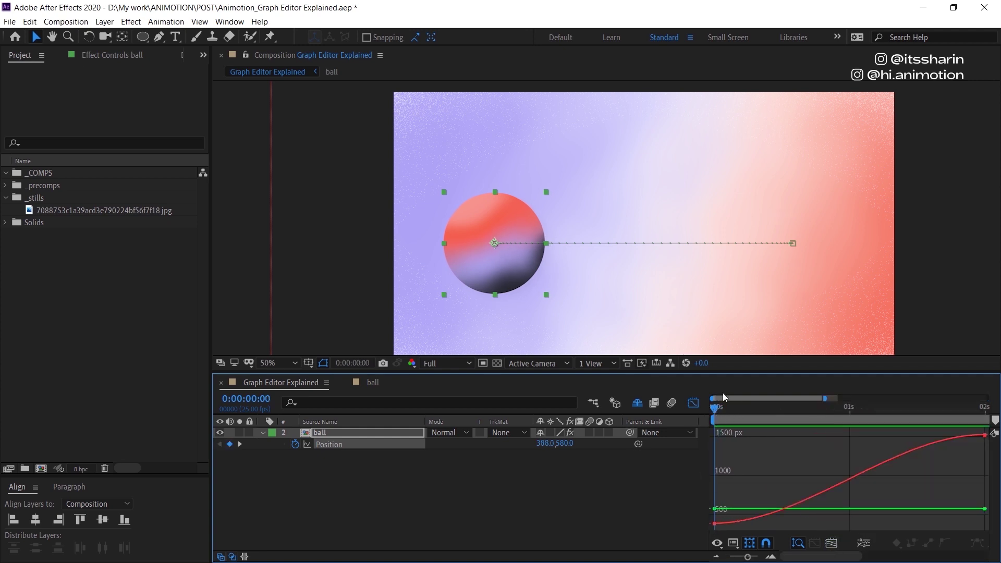
pyautogui.moveTo(718, 412); pyautogui.dragTo(963, 408)
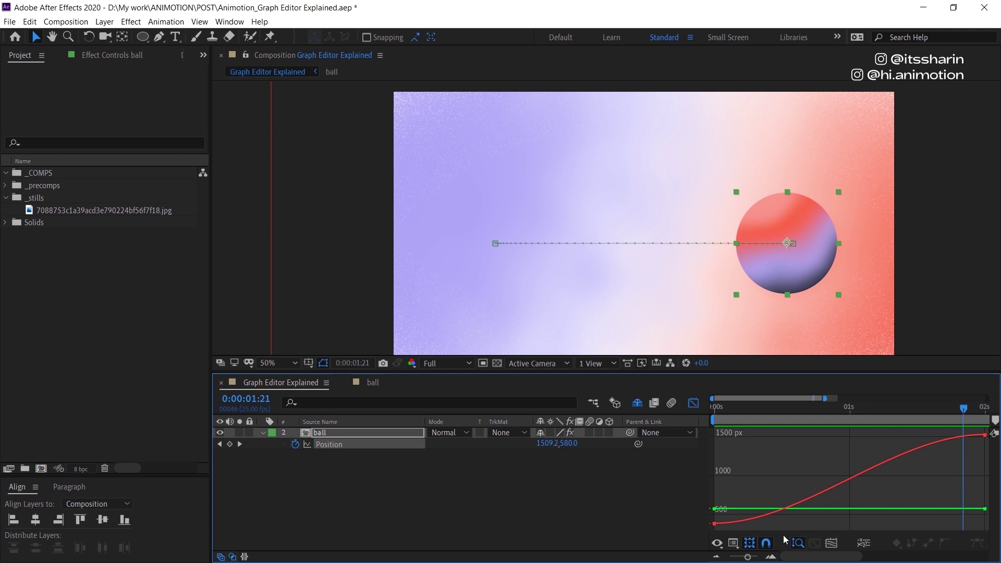
# Switch to the speed graph, select the first Position keyframe, and scrub from the start to 0:00:00:23
pyautogui.click(734, 544)
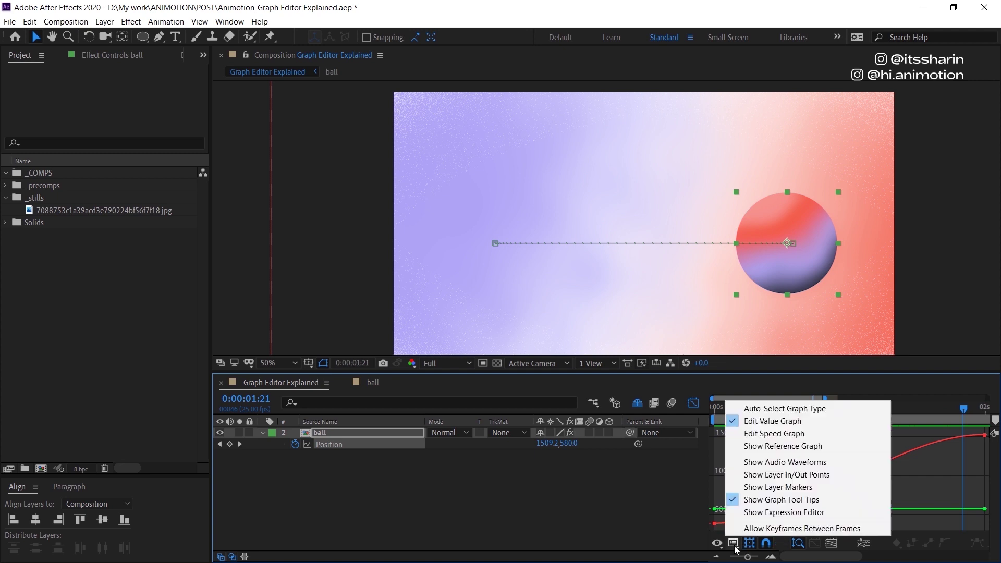
pyautogui.click(821, 434)
pyautogui.moveTo(739, 409); pyautogui.dragTo(715, 417)
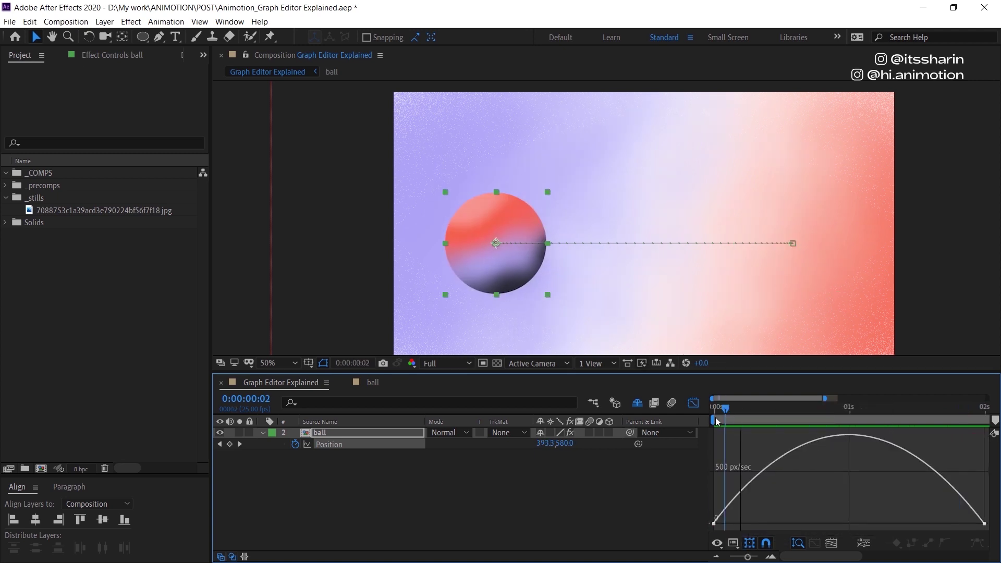
pyautogui.click(715, 523)
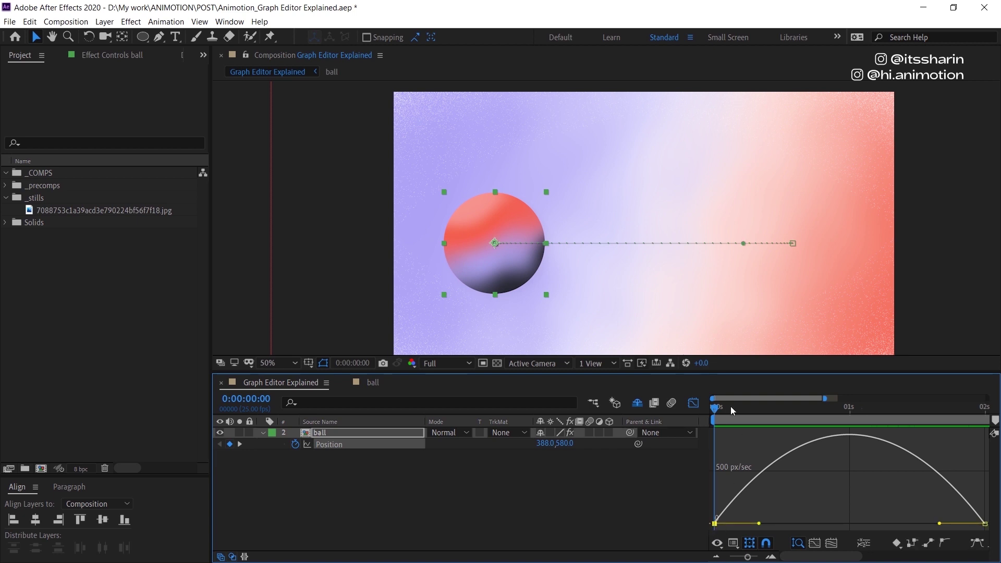
pyautogui.moveTo(715, 412); pyautogui.dragTo(842, 440)
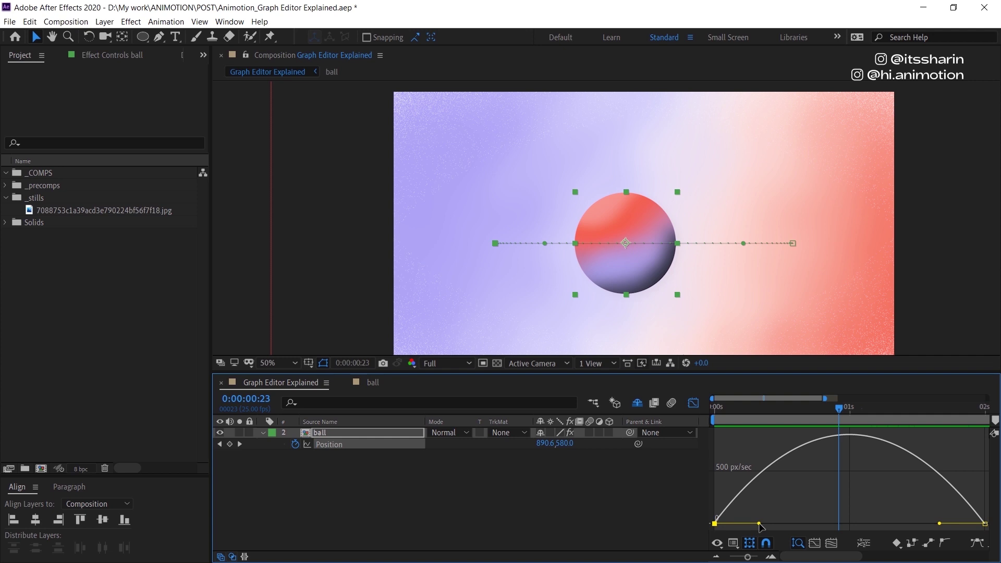
# Pull the first keyframe's speed handle fully in, extend the last keyframe's handle back to about 1 second, and preview the movement
pyautogui.moveTo(760, 527); pyautogui.dragTo(710, 539)
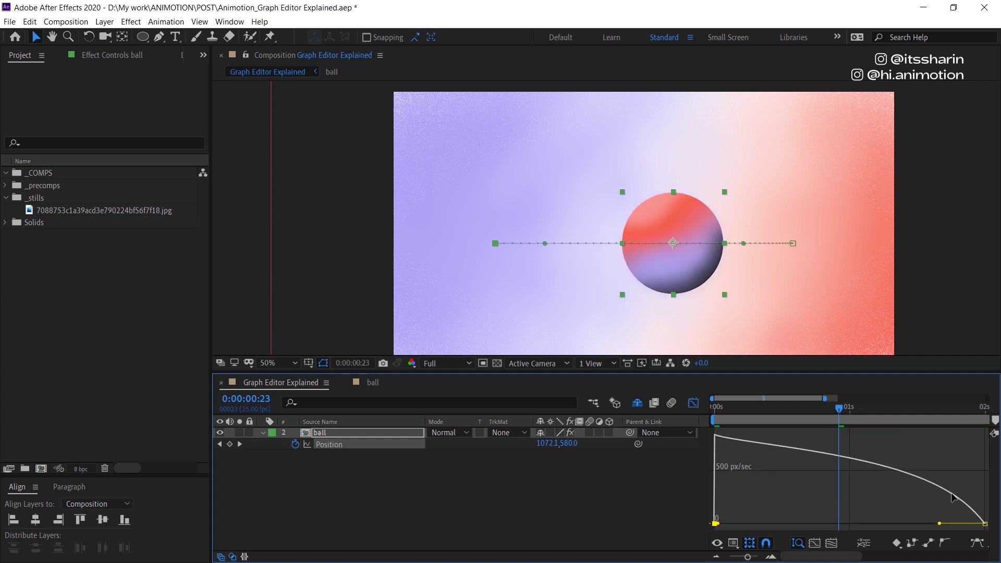
pyautogui.moveTo(941, 525); pyautogui.dragTo(840, 536)
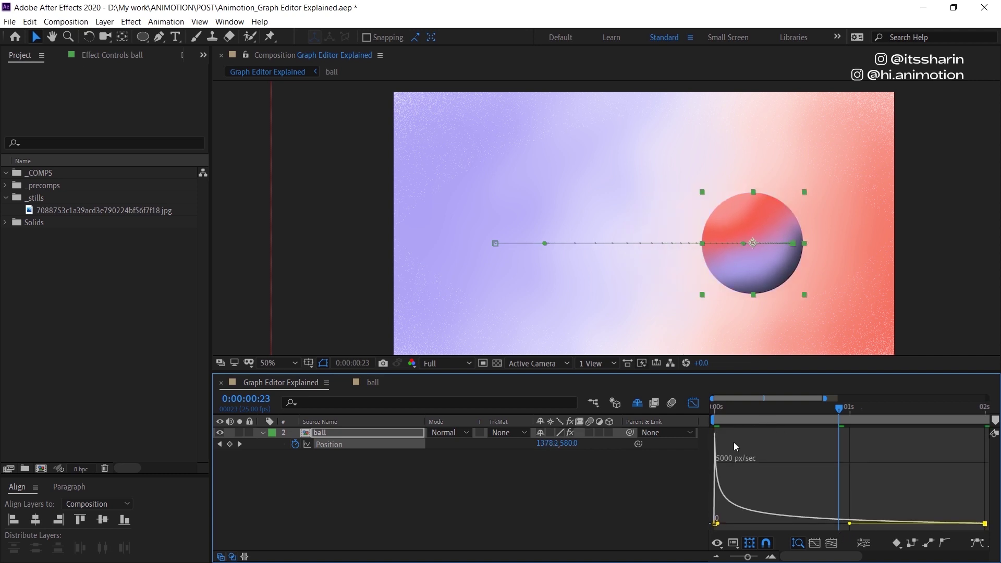
pyautogui.press('space')
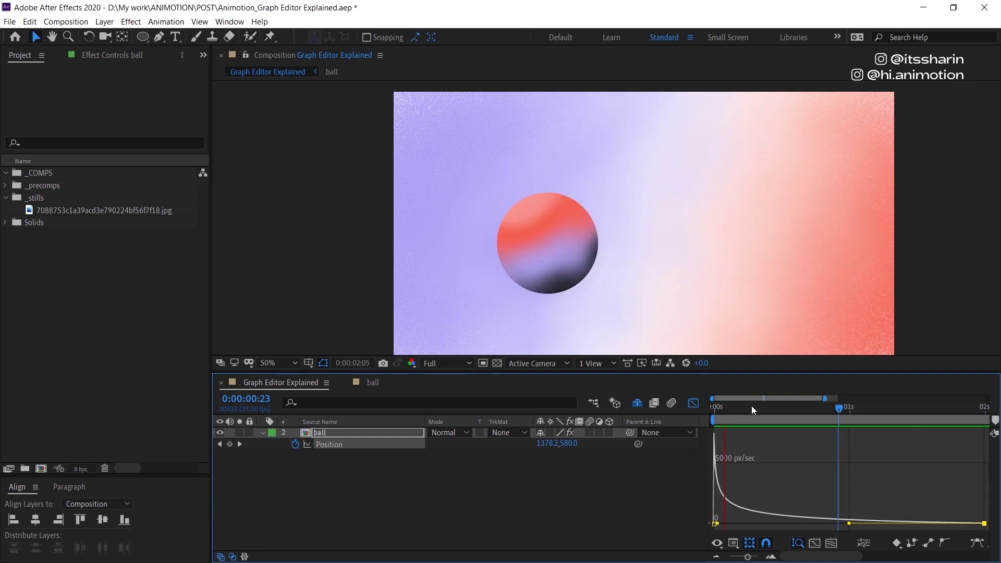
pyautogui.press('space')
# Examine the start of the speed graph up close, and magnify the ball's motion path to 100% with the time at 0:00:00:11
pyautogui.click(775, 558)
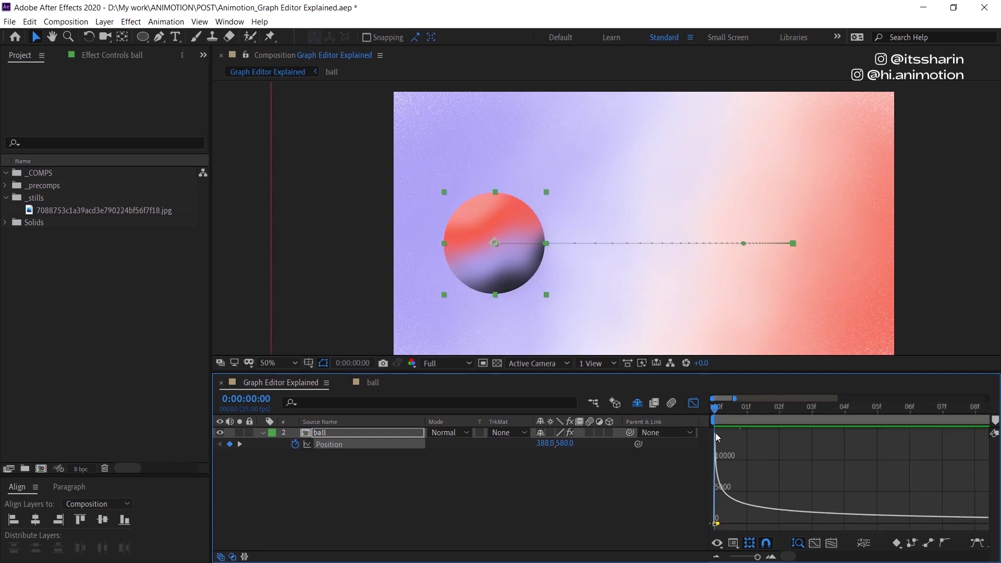
pyautogui.click(716, 557)
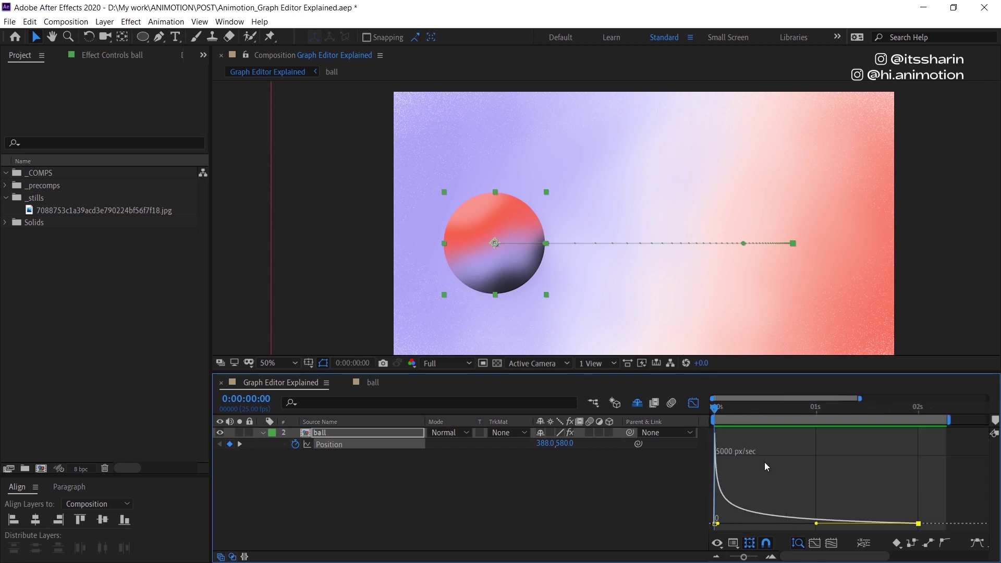
pyautogui.moveTo(744, 412)
pyautogui.mouseDown()
pyautogui.moveTo(889, 411)
pyautogui.moveTo(759, 411)
pyautogui.mouseUp()
pyautogui.press('.')
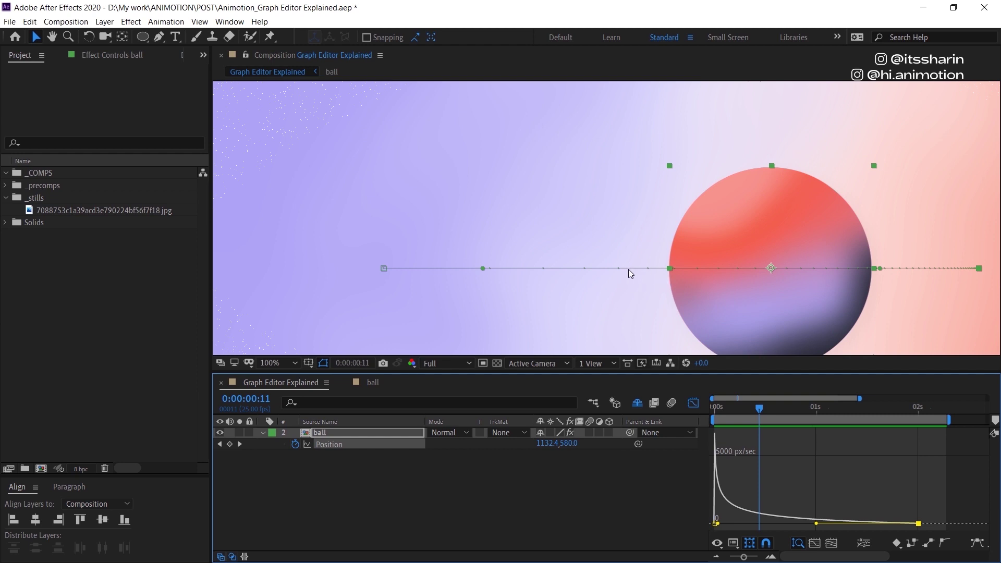
pyautogui.moveTo(630, 271); pyautogui.dragTo(539, 237)
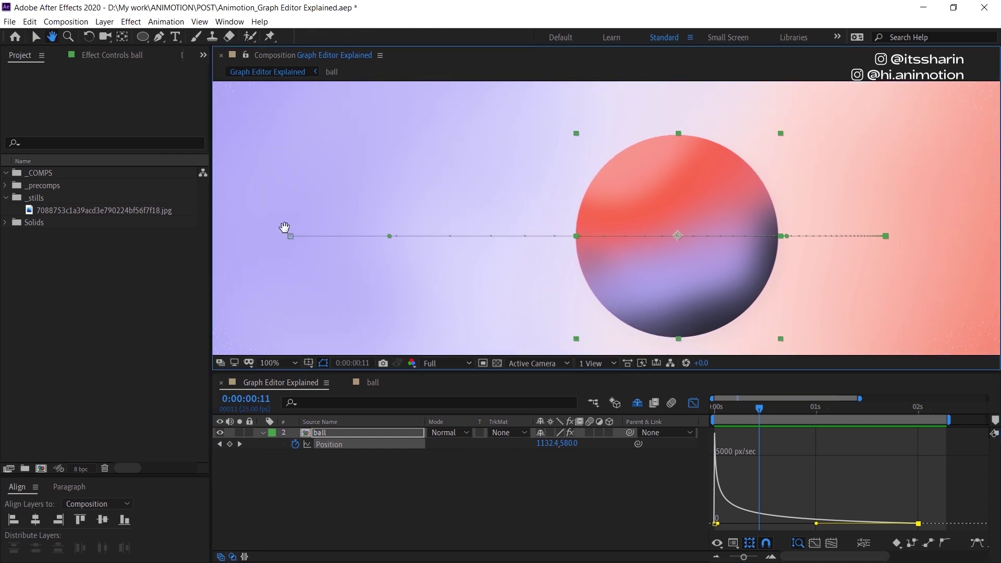
# Step through the ball's movement frame by frame from the start to 0:00:01:13, examining the dot spacing along the motion path
pyautogui.press('Home')
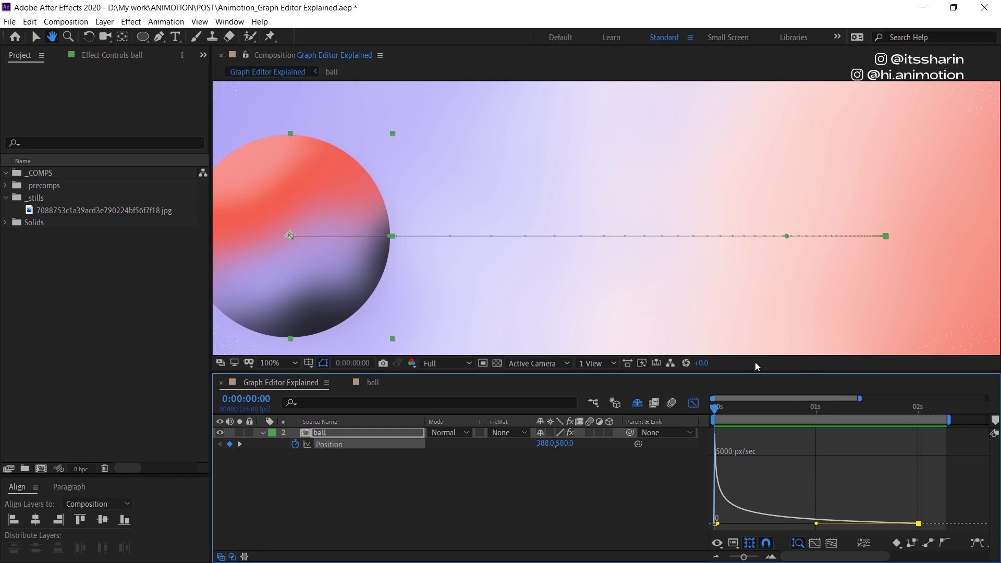
pyautogui.press('pagedown')
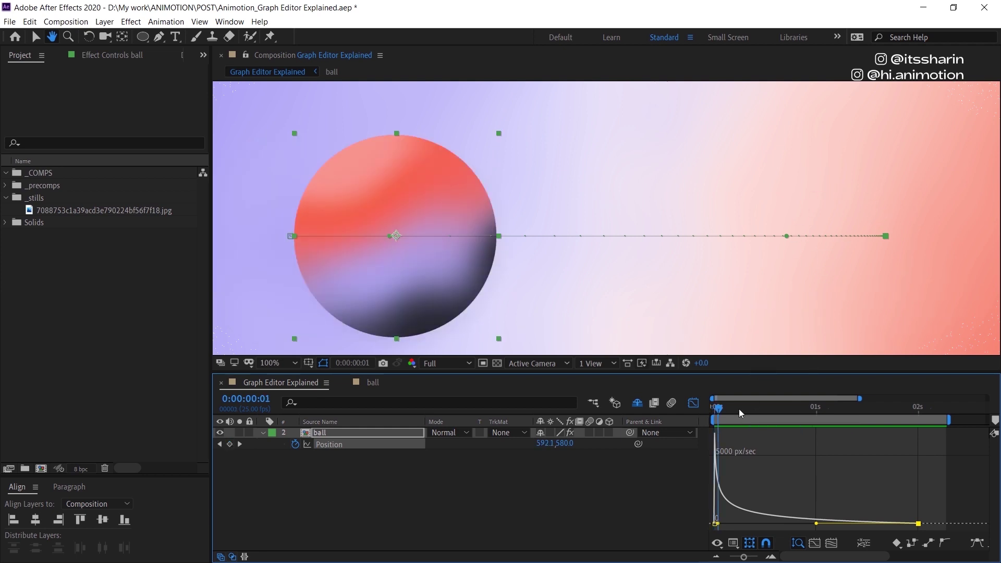
pyautogui.press('pageup')
pyautogui.press('pagedown')
pyautogui.press('pageup')
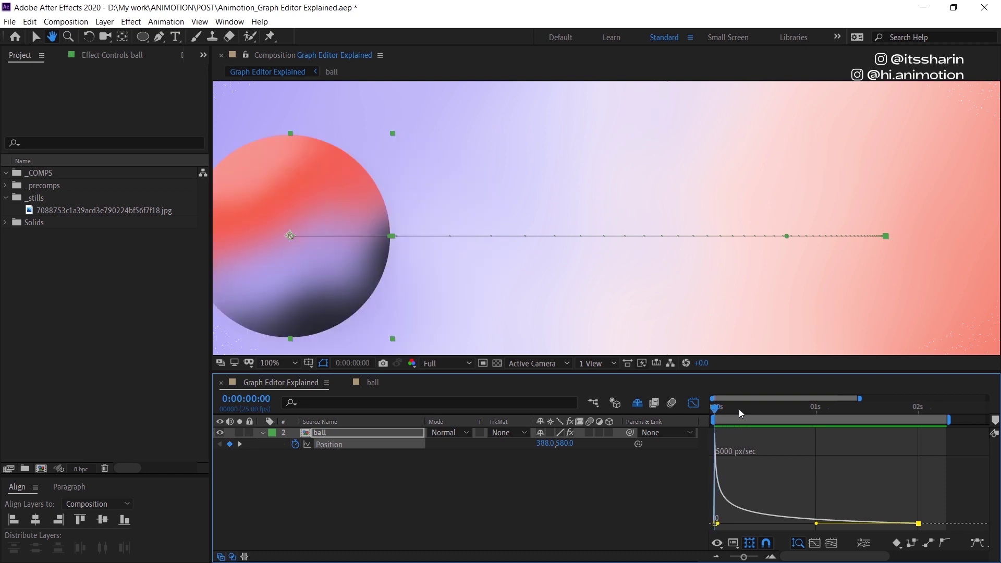
pyautogui.press('pagedown')
pyautogui.press('pagedown')
pyautogui.press('pagedown')
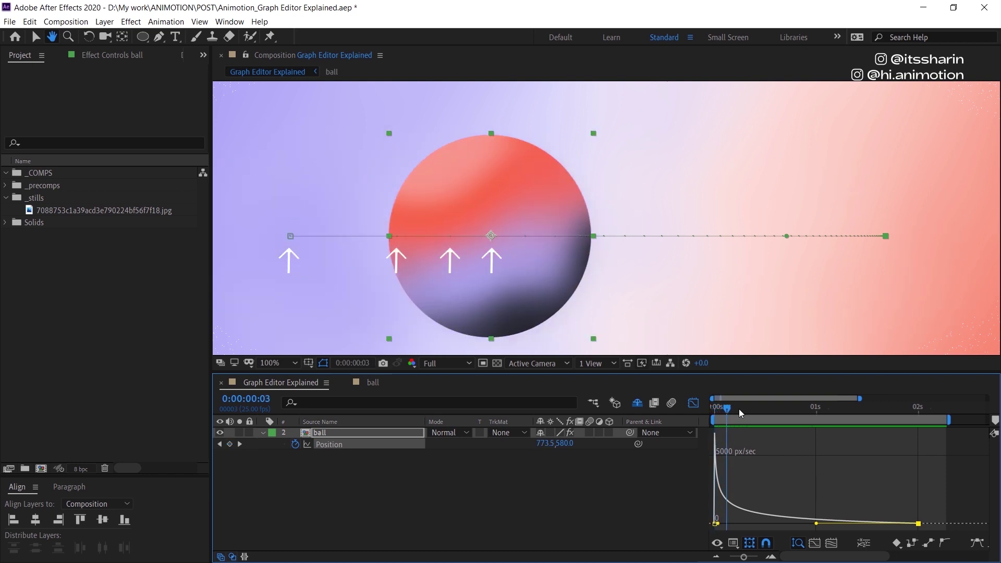
pyautogui.press('pagedown')
pyautogui.press('pagedown')
pyautogui.press('pagedown')
pyautogui.press('pagedown')
pyautogui.press('pagedown')
pyautogui.press('pagedown')
pyautogui.press('pagedown')
pyautogui.press('pagedown')
pyautogui.press('pagedown')
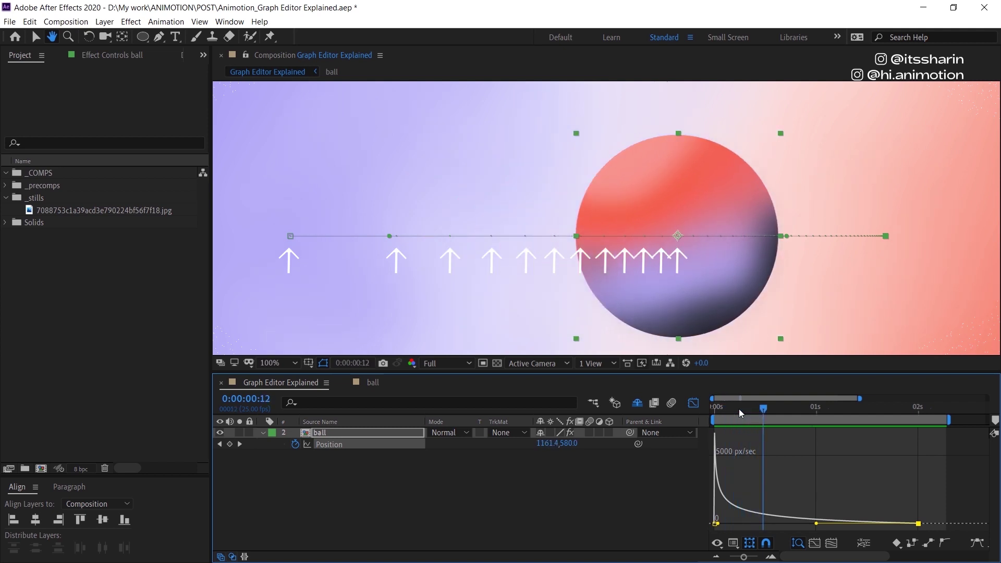
pyautogui.press('pagedown')
pyautogui.press('pagedown')
pyautogui.press('pagedown')
pyautogui.press('pagedown')
pyautogui.press('pagedown')
pyautogui.press('pagedown')
pyautogui.press('pagedown')
pyautogui.press('pagedown')
pyautogui.press('pagedown')
pyautogui.press('pagedown')
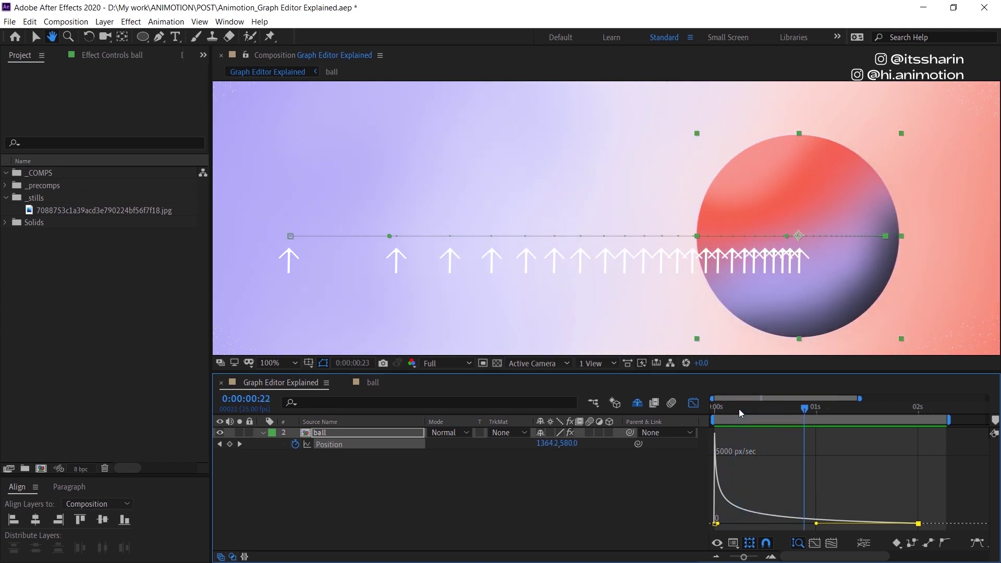
pyautogui.press('pagedown')
pyautogui.press('pagedown')
pyautogui.press('pagedown')
pyautogui.press('pagedown')
pyautogui.press('pagedown')
pyautogui.press('pagedown')
pyautogui.press('pagedown')
pyautogui.press('pagedown')
pyautogui.press('pagedown')
pyautogui.press('pagedown')
pyautogui.press('pagedown')
pyautogui.press('pagedown')
pyautogui.press('pagedown')
pyautogui.press('pagedown')
pyautogui.press('pagedown')
pyautogui.press('pagedown')
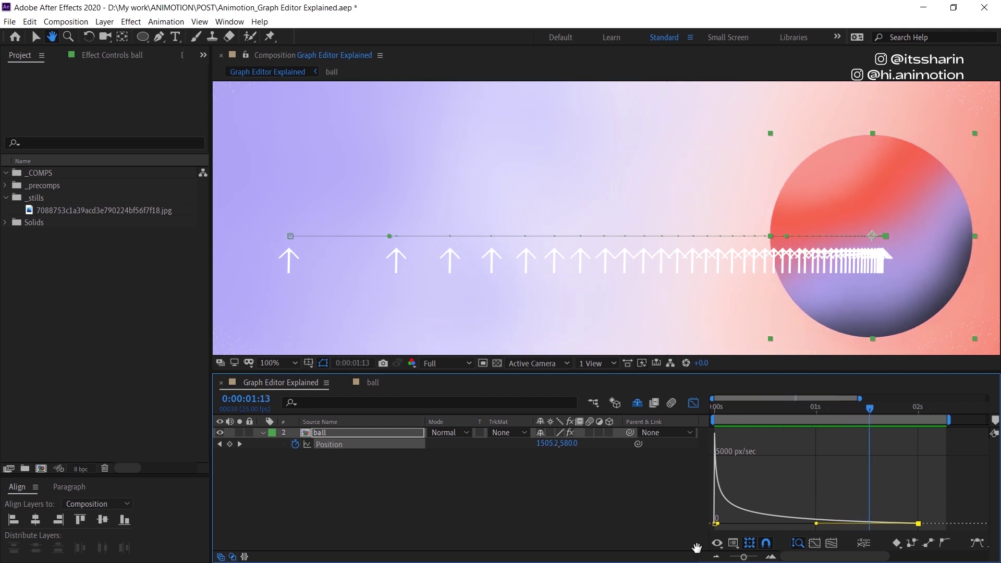
# Show the full time range, select both Position keyframes in the speed graph, and reset them to Easy Ease
pyautogui.click(717, 557)
pyautogui.press('v')
pyautogui.moveTo(825, 500); pyautogui.dragTo(706, 528)
pyautogui.moveTo(804, 511); pyautogui.dragTo(708, 536)
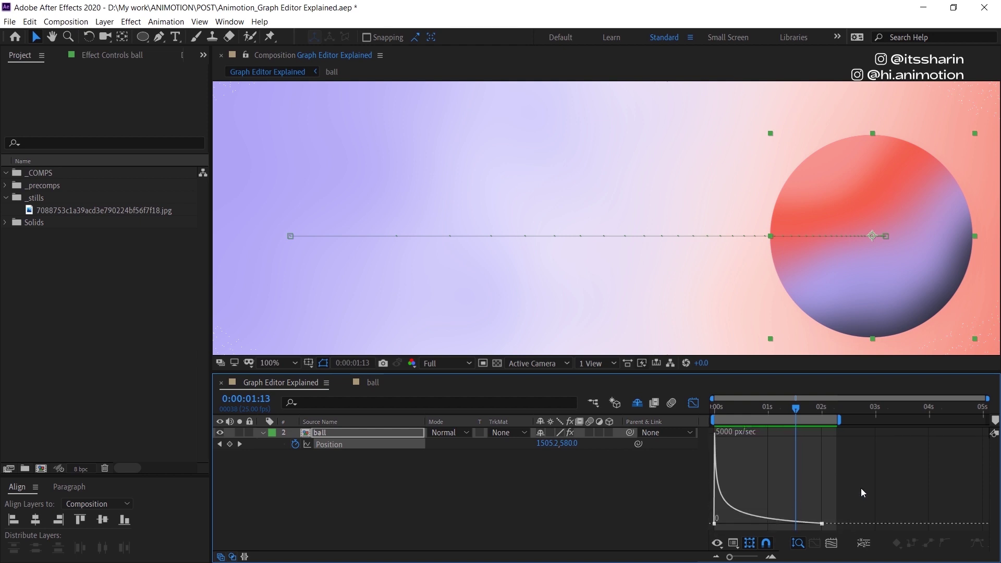
pyautogui.press('F9')
pyautogui.click(751, 500)
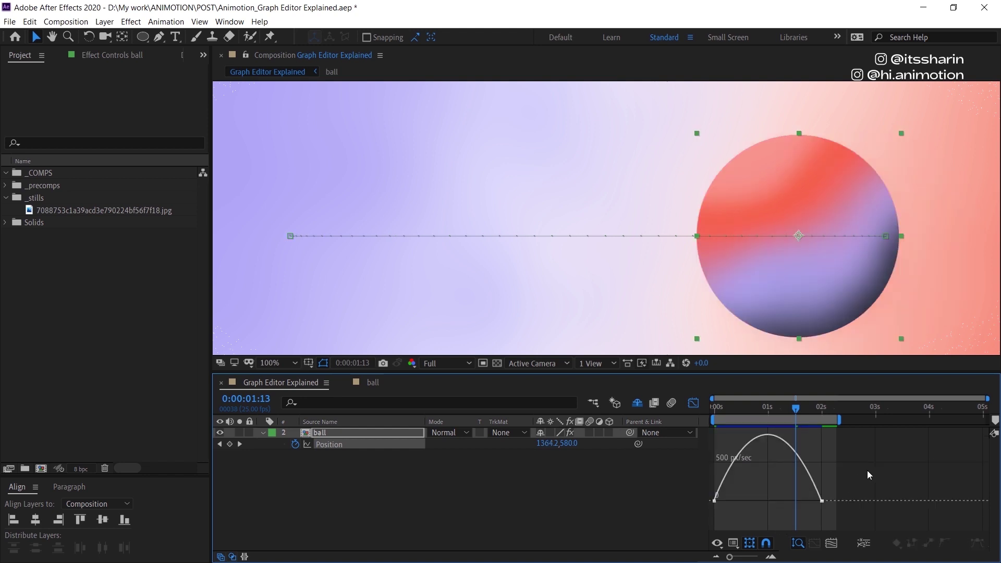
# Extend the first keyframe's speed handle to about 1 second, pull the last keyframe's handle fully in, and preview the late-peaking movement
pyautogui.moveTo(735, 506); pyautogui.dragTo(822, 524)
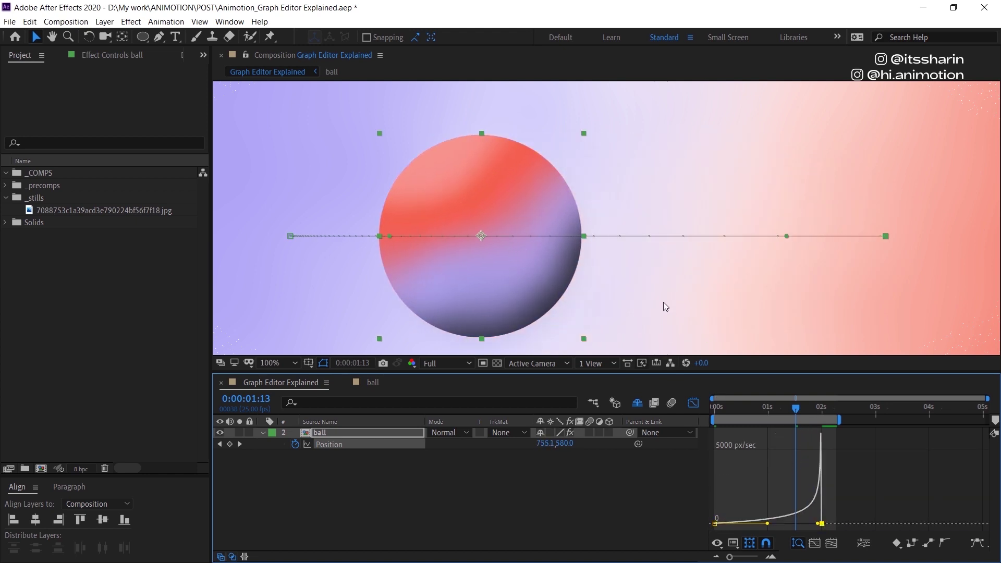
pyautogui.scroll(-2, 664, 301)
pyautogui.press('space')
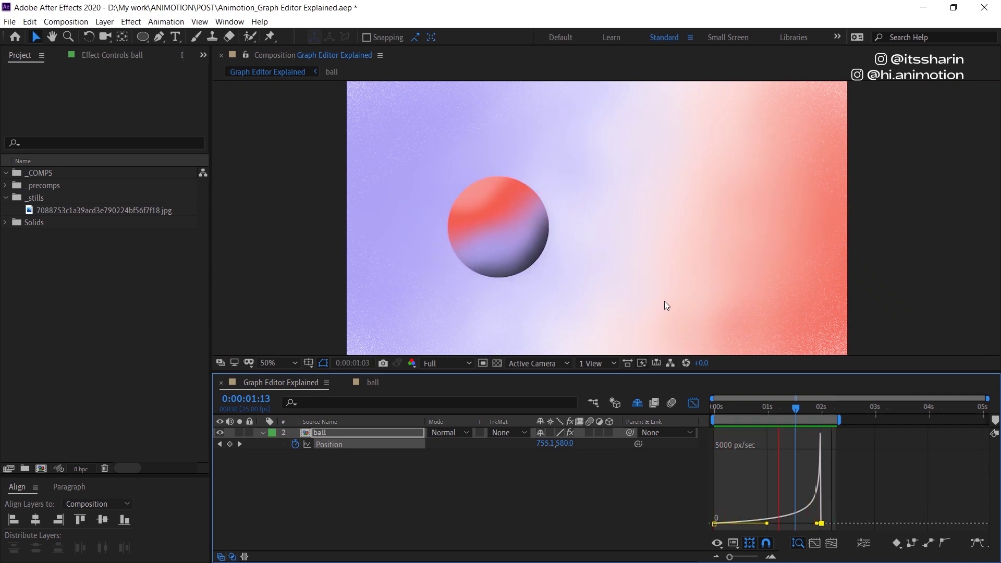
pyautogui.press('space')
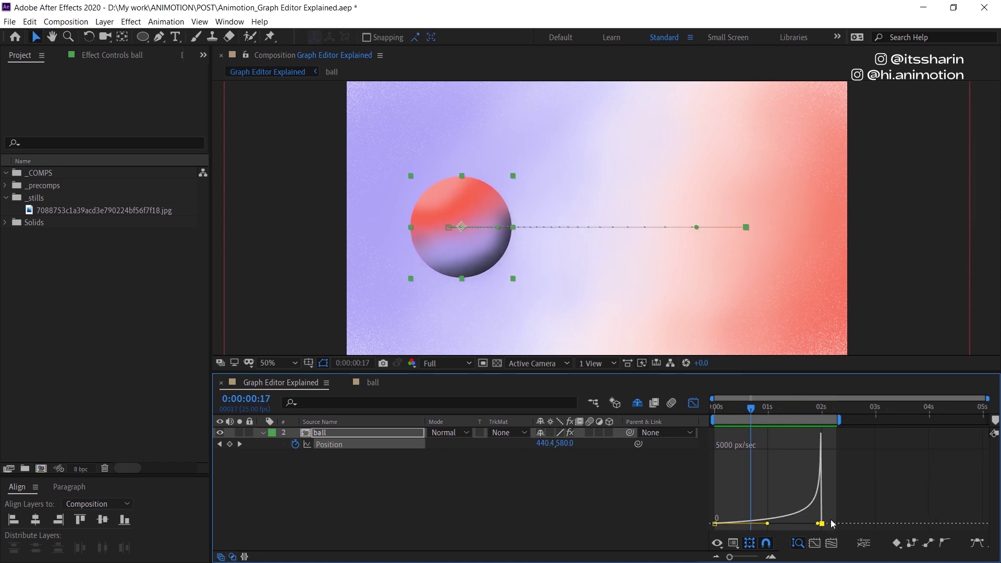
# Reset the last Position keyframe to Easy Ease and preview the movement from the start
pyautogui.moveTo(850, 505); pyautogui.dragTo(819, 530)
pyautogui.press('F9')
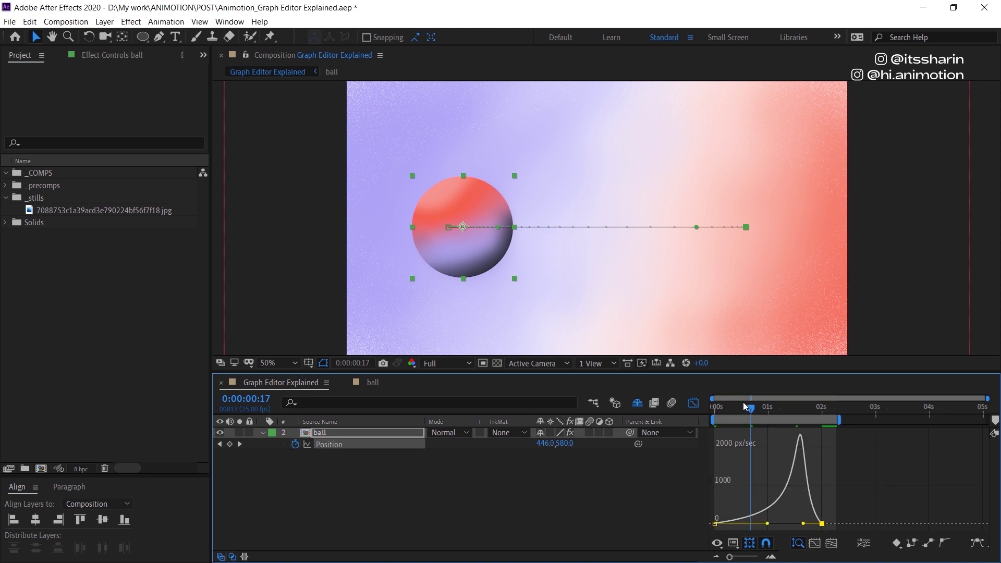
pyautogui.moveTo(755, 412); pyautogui.dragTo(707, 445)
pyautogui.press('space')
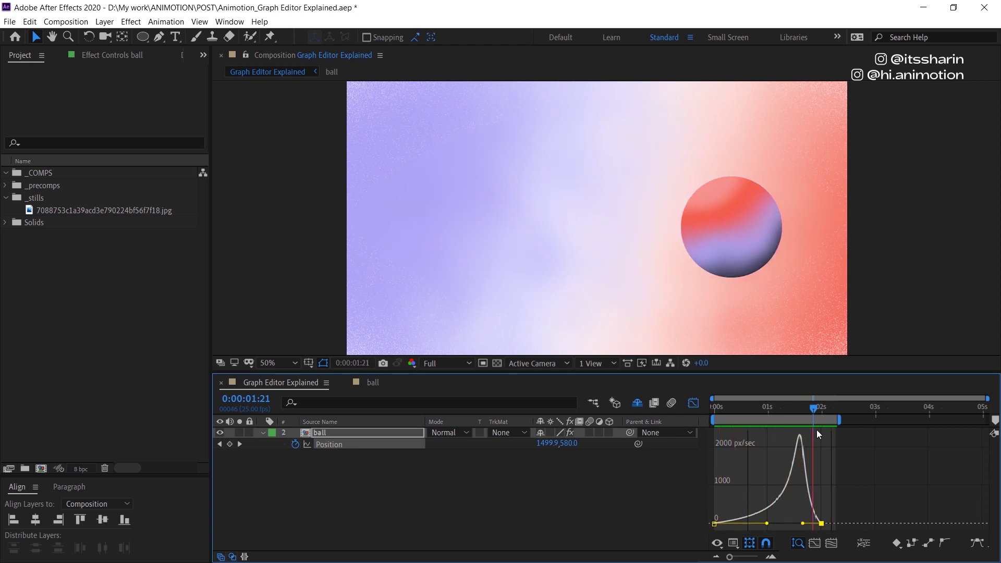
# Extend the last Position keyframe's speed handle back to about 1 second and preview the movement with its sharp mid-way speed peak
pyautogui.press('space')
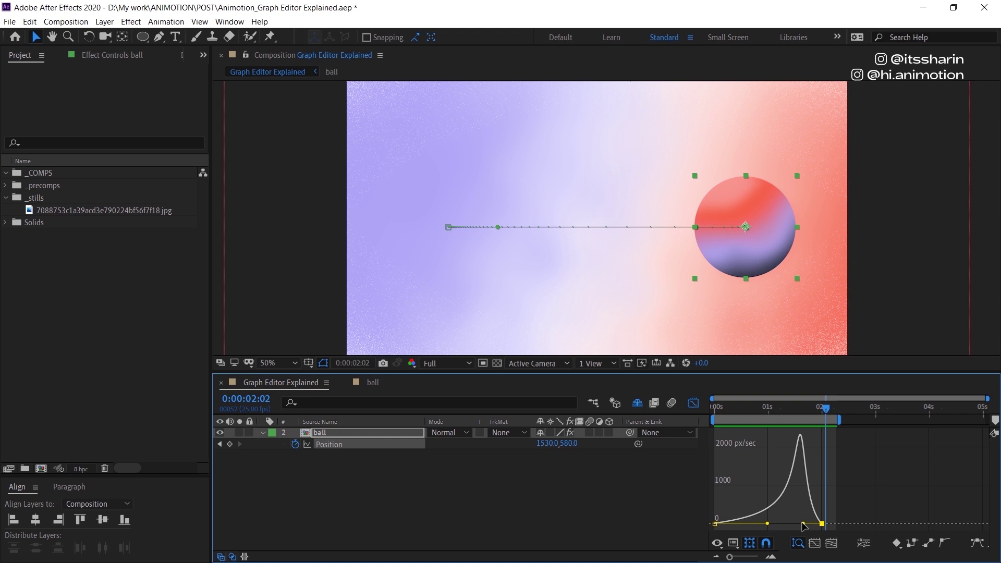
pyautogui.moveTo(804, 524); pyautogui.dragTo(769, 524)
pyautogui.click(766, 409)
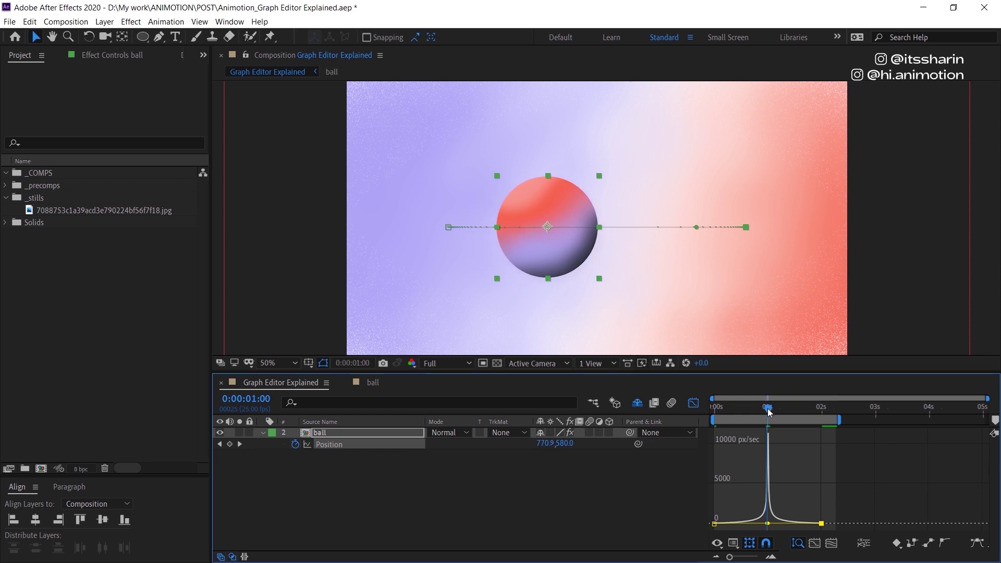
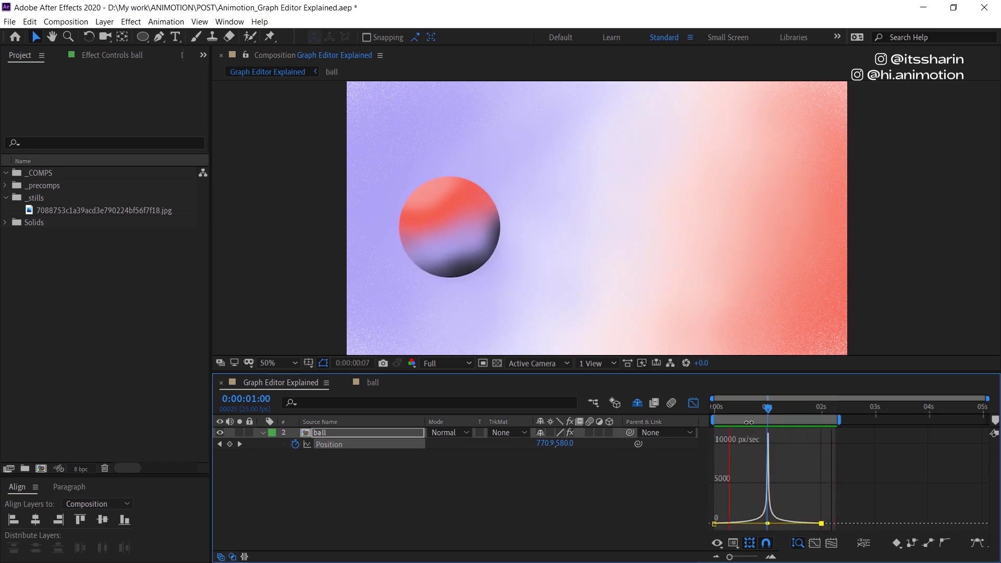
pyautogui.press('space')
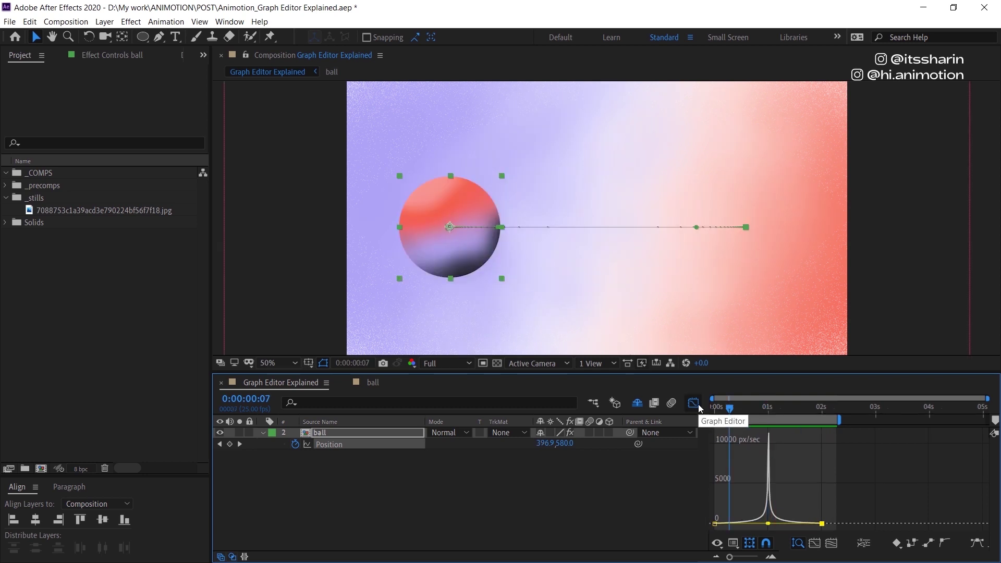
# Leave the graph editor, select both of the ball's Position keyframes, and convert them to linear keyframes
pyautogui.click(693, 402)
pyautogui.click(862, 486)
pyautogui.moveTo(862, 486); pyautogui.dragTo(709, 441)
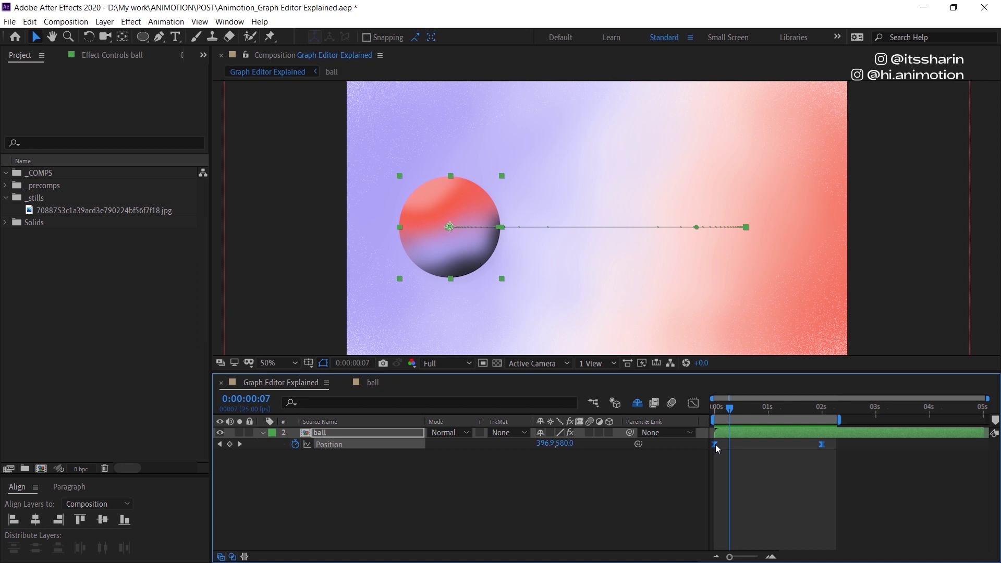
pyautogui.moveTo(715, 444)
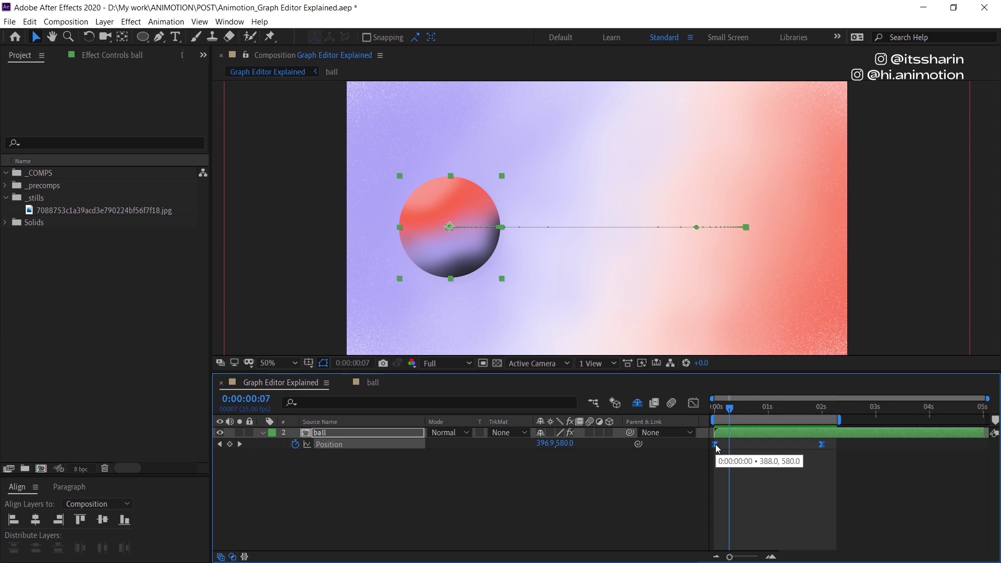
pyautogui.keyDown('ctrl'); pyautogui.click(716, 444); pyautogui.keyUp('ctrl')
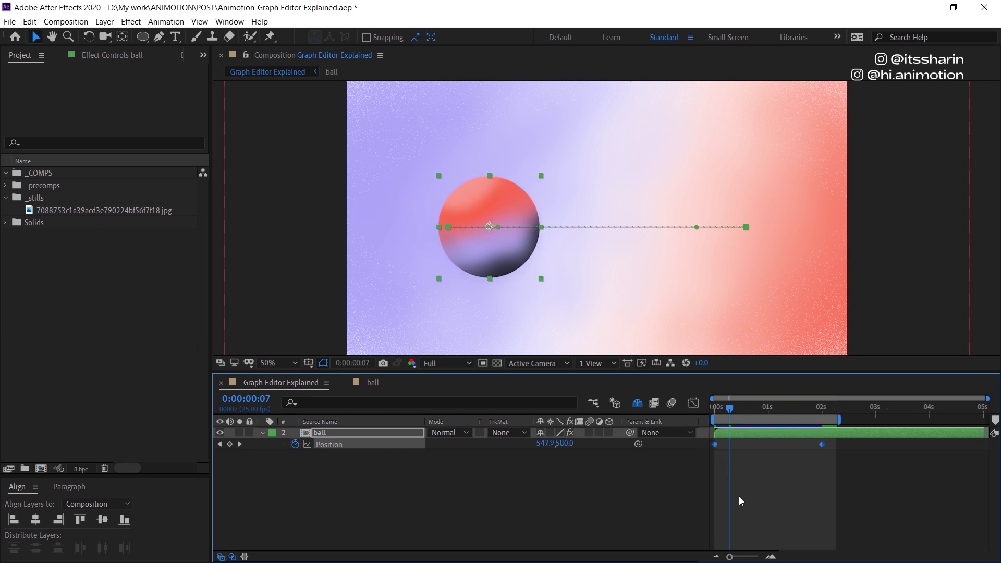
# At 0:00:01:00, raise the ball to Position 959.0, 300.0 to add a middle keyframe that arches the motion path
pyautogui.click(768, 410)
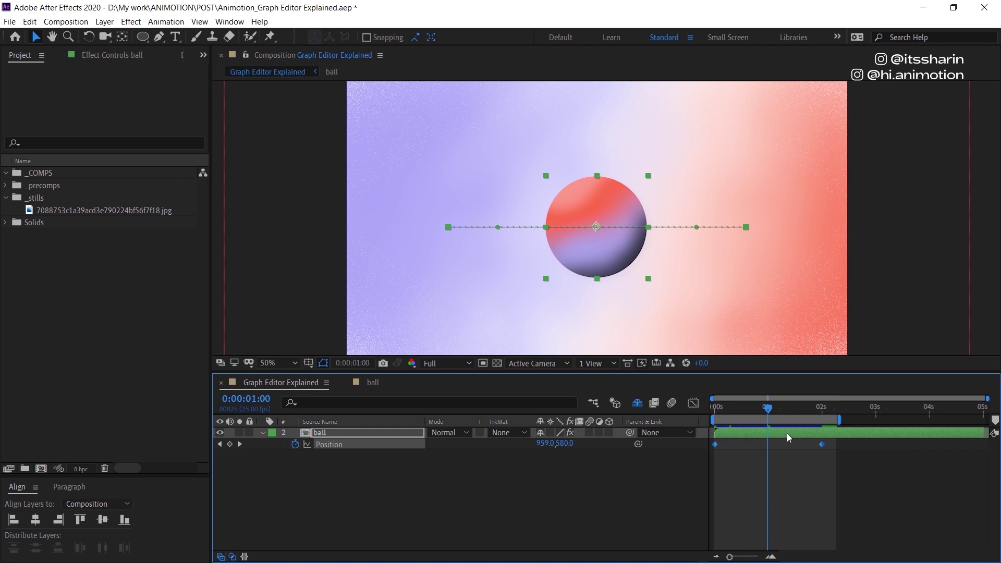
pyautogui.hotkey('shift', 'Up')
pyautogui.hotkey('shift', 'Up')
pyautogui.hotkey('shift', 'Up')
pyautogui.hotkey('shift', 'Up')
pyautogui.hotkey('shift', 'Up')
pyautogui.hotkey('shift', 'Up')
pyautogui.hotkey('shift', 'Up')
pyautogui.hotkey('shift', 'Up')
pyautogui.hotkey('shift', 'Up')
pyautogui.hotkey('shift', 'Up')
pyautogui.hotkey('shift', 'Up')
pyautogui.hotkey('shift', 'Up')
pyautogui.hotkey('shift', 'Up')
pyautogui.hotkey('shift', 'Up')
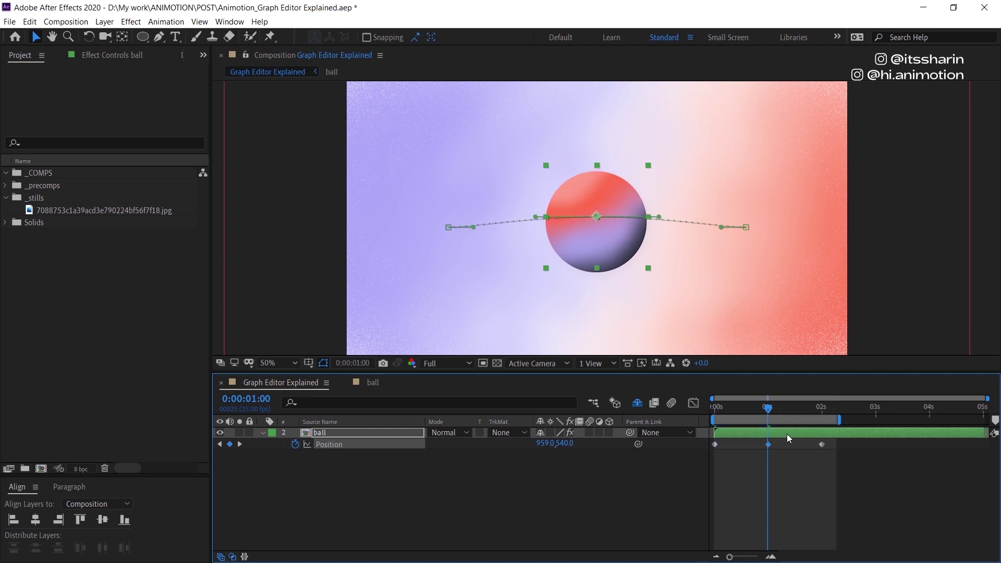
pyautogui.hotkey('shift', 'Up')
pyautogui.hotkey('shift', 'Up')
pyautogui.hotkey('shift', 'Up')
pyautogui.hotkey('shift', 'Up')
pyautogui.hotkey('shift', 'Up')
pyautogui.hotkey('shift', 'Up')
pyautogui.hotkey('shift', 'Up')
pyautogui.hotkey('shift', 'Up')
pyautogui.hotkey('shift', 'Up')
pyautogui.hotkey('shift', 'Up')
pyautogui.hotkey('shift', 'Up')
pyautogui.hotkey('shift', 'Up')
pyautogui.hotkey('shift', 'Up')
pyautogui.hotkey('shift', 'Up')
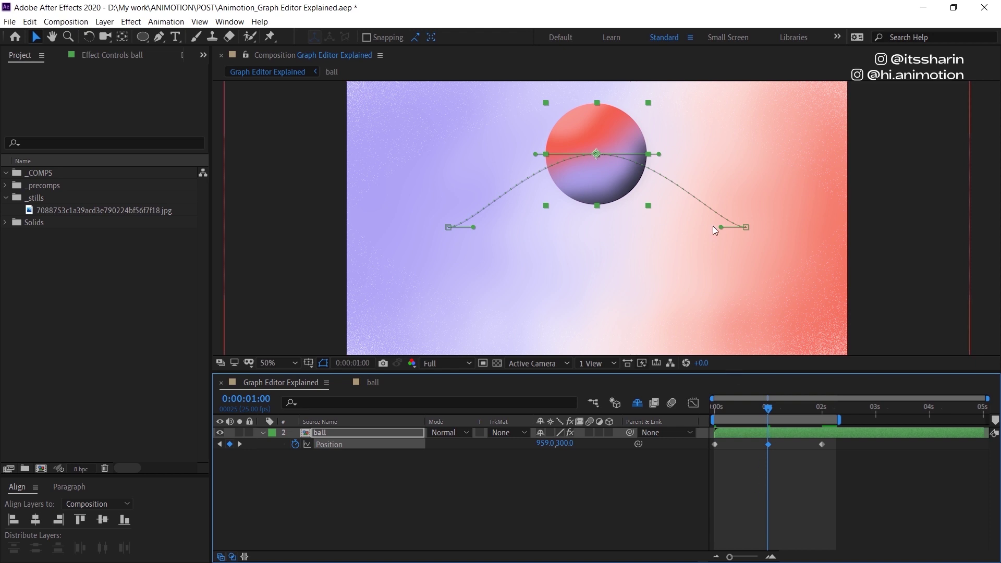
# Bend the motion path into an S-shaped curve with the three keyframes' path handles and preview the ball following it
pyautogui.moveTo(721, 227); pyautogui.dragTo(706, 277)
pyautogui.moveTo(660, 155)
pyautogui.mouseDown()
pyautogui.moveTo(659, 188)
pyautogui.moveTo(629, 126)
pyautogui.moveTo(658, 156)
pyautogui.moveTo(655, 193)
pyautogui.moveTo(655, 139)
pyautogui.moveTo(660, 175)
pyautogui.mouseUp()
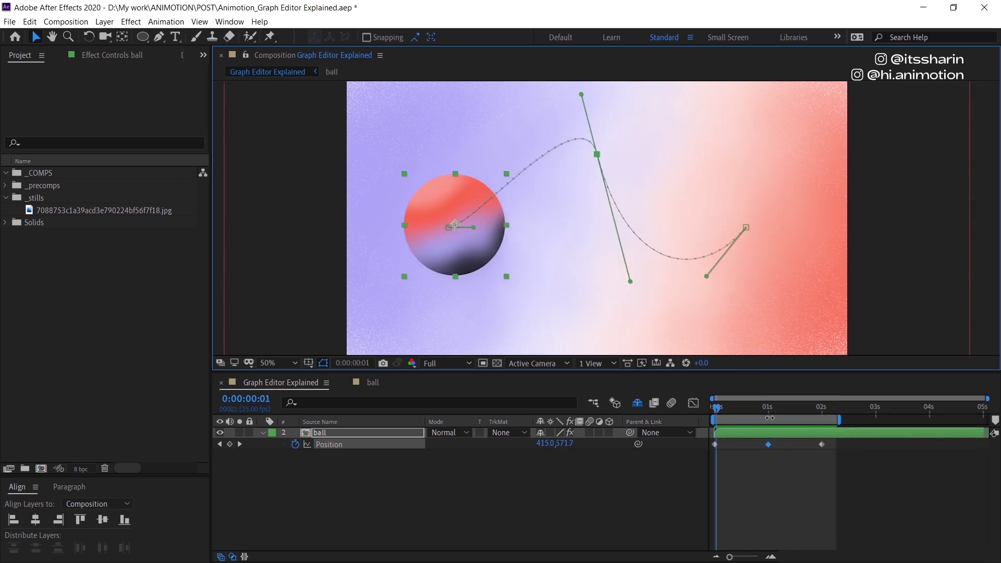
pyautogui.moveTo(581, 96); pyautogui.dragTo(577, 236)
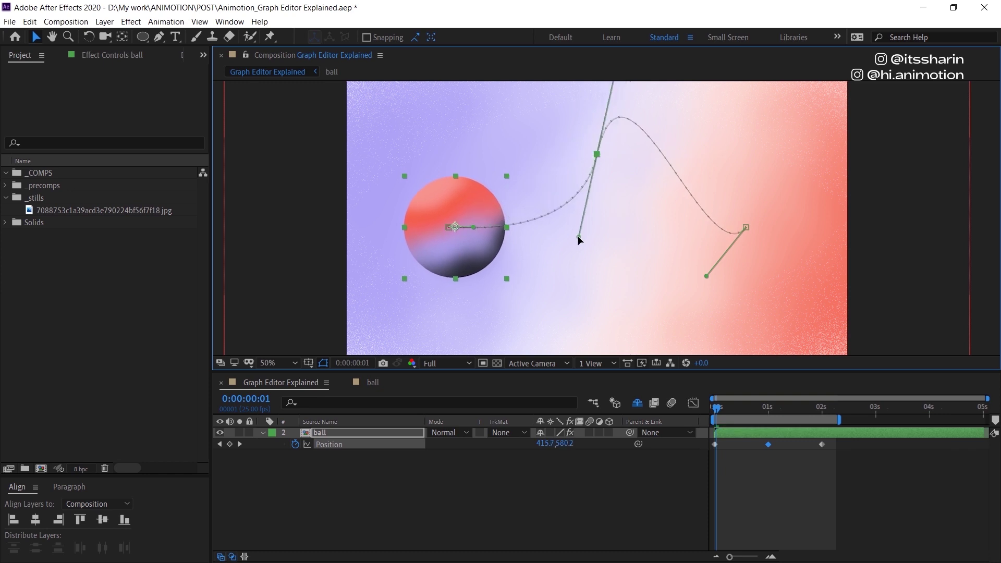
pyautogui.moveTo(470, 230); pyautogui.dragTo(478, 347)
pyautogui.press('space')
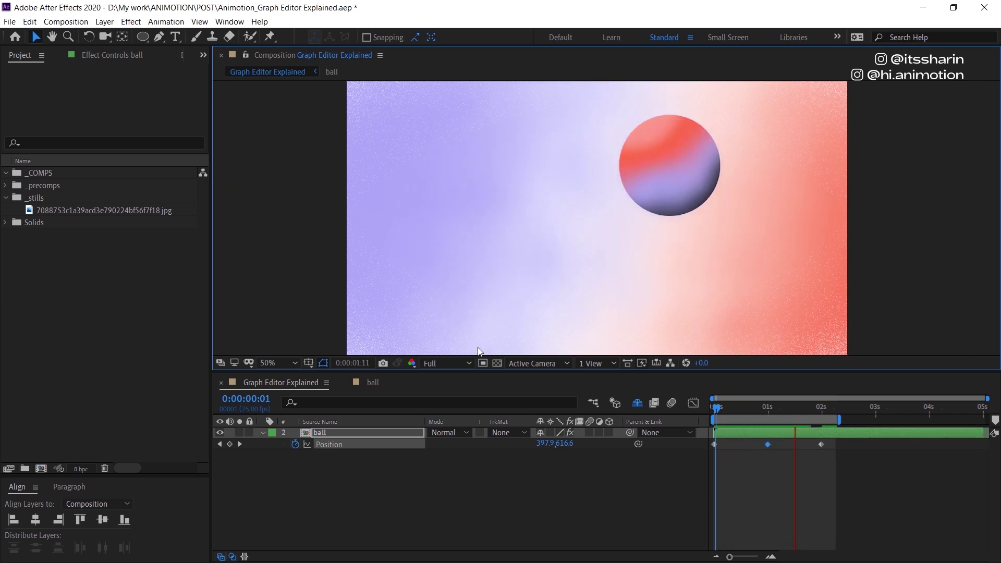
pyautogui.press('space')
# Set the spatial interpolation of all three Position keyframes to Linear and preview the ball along the straight segments
pyautogui.click(766, 446)
pyautogui.moveTo(767, 447)
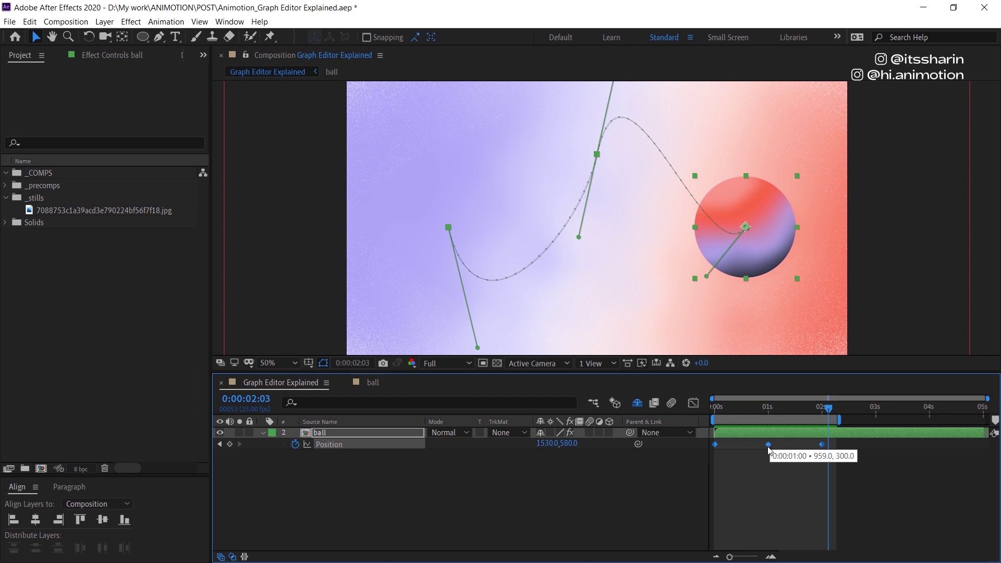
pyautogui.rightClick(768, 447)
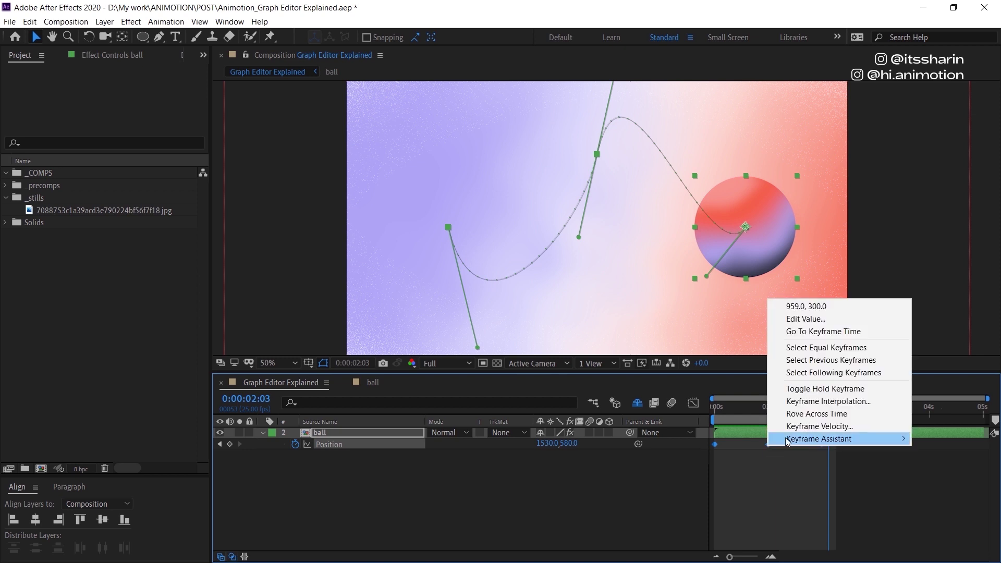
pyautogui.click(898, 405)
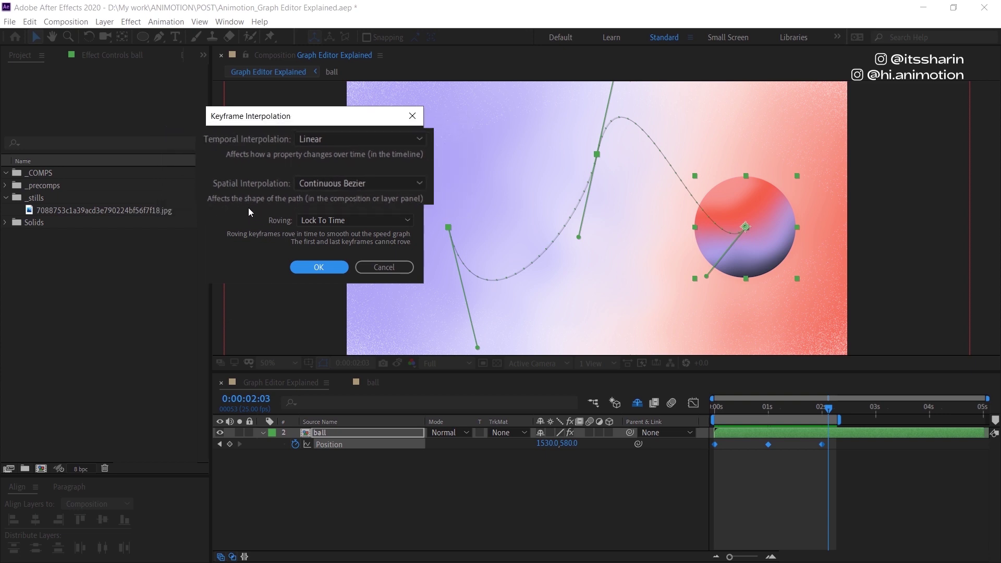
pyautogui.click(357, 183)
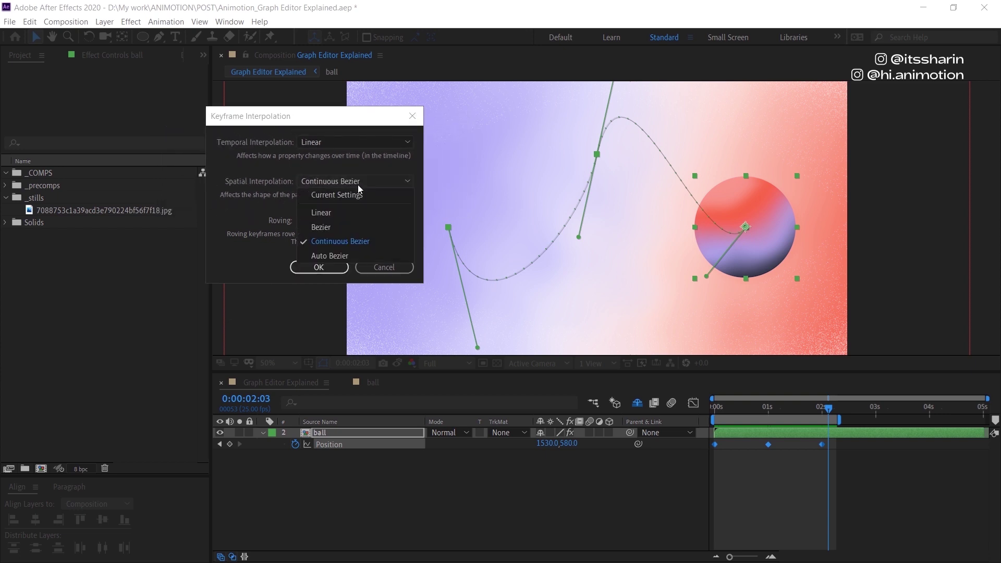
pyautogui.click(341, 212)
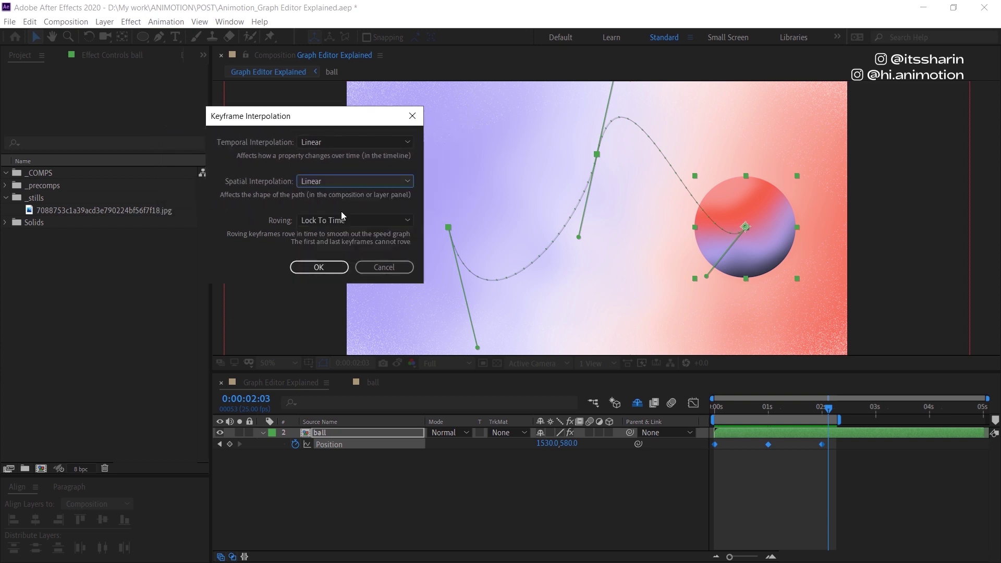
pyautogui.click(336, 266)
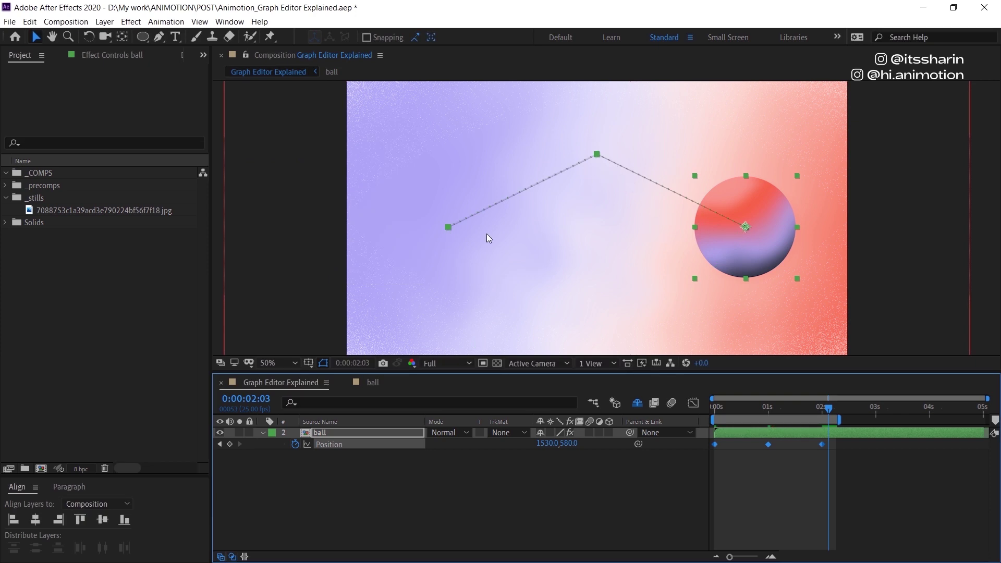
pyautogui.press('space')
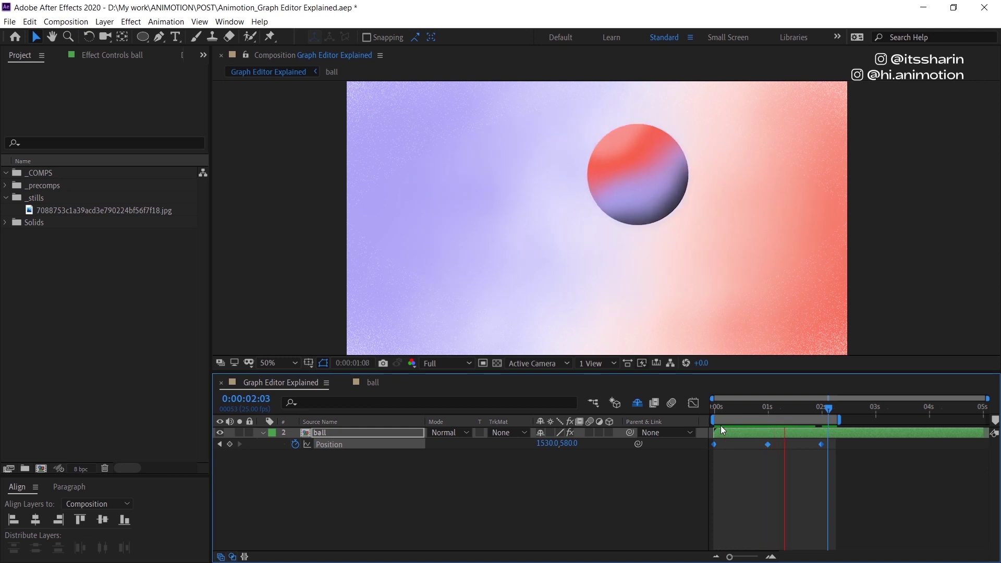
# Set the spatial interpolation of the three selected Position keyframes to Bezier
pyautogui.rightClick(768, 444)
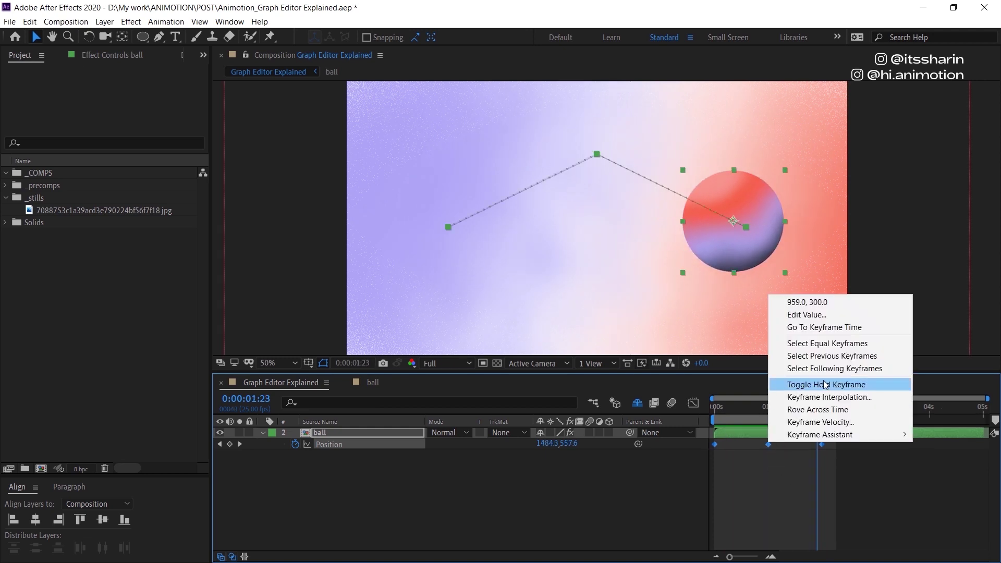
pyautogui.click(829, 397)
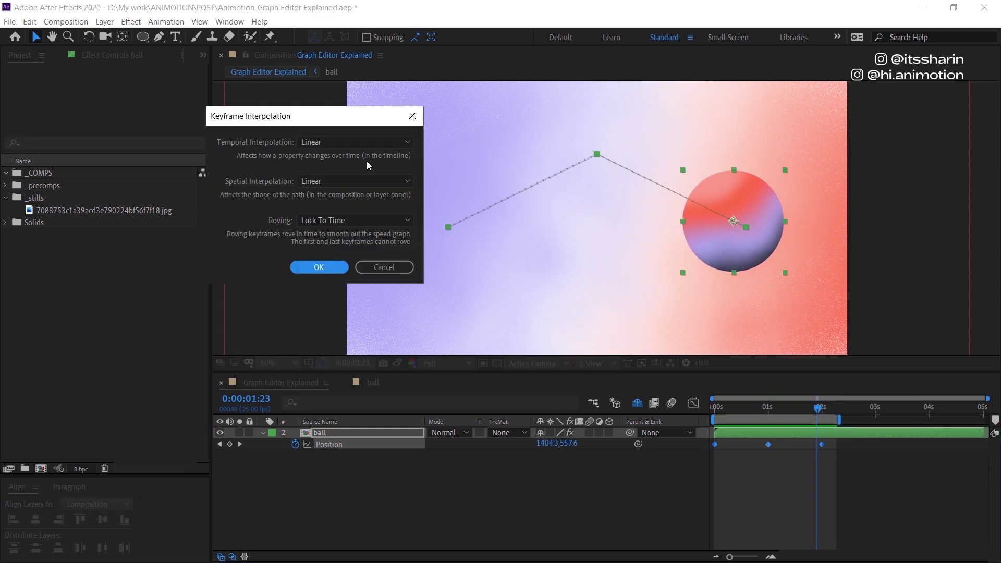
pyautogui.click(342, 181)
pyautogui.click(331, 226)
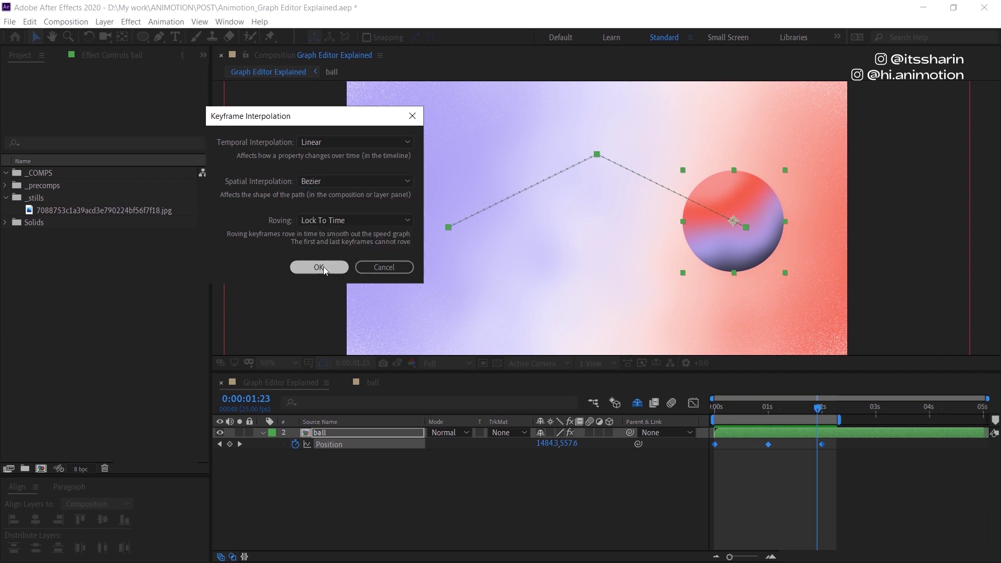
pyautogui.click(319, 267)
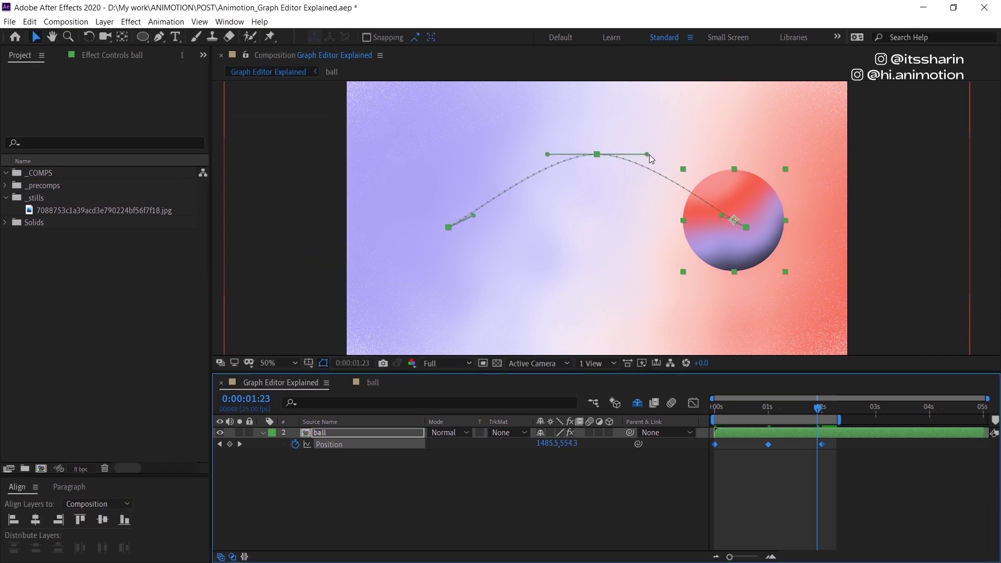
# Angle the middle keyframe's two path handles downward independently into a sharp peak, and lengthen the first keyframe's handle
pyautogui.moveTo(647, 154); pyautogui.dragTo(617, 231)
pyautogui.moveTo(547, 155); pyautogui.dragTo(565, 196)
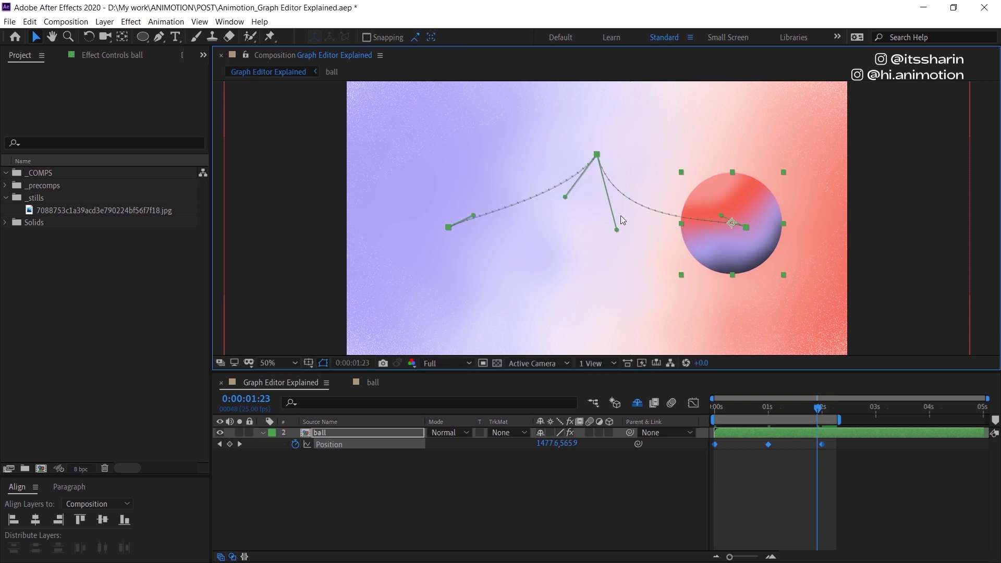
pyautogui.moveTo(474, 222); pyautogui.dragTo(536, 238)
# Set the keyframes' spatial interpolation to Continuous Bezier and tilt the middle keyframe's linked handles by pulling the incoming one down
pyautogui.rightClick(768, 445)
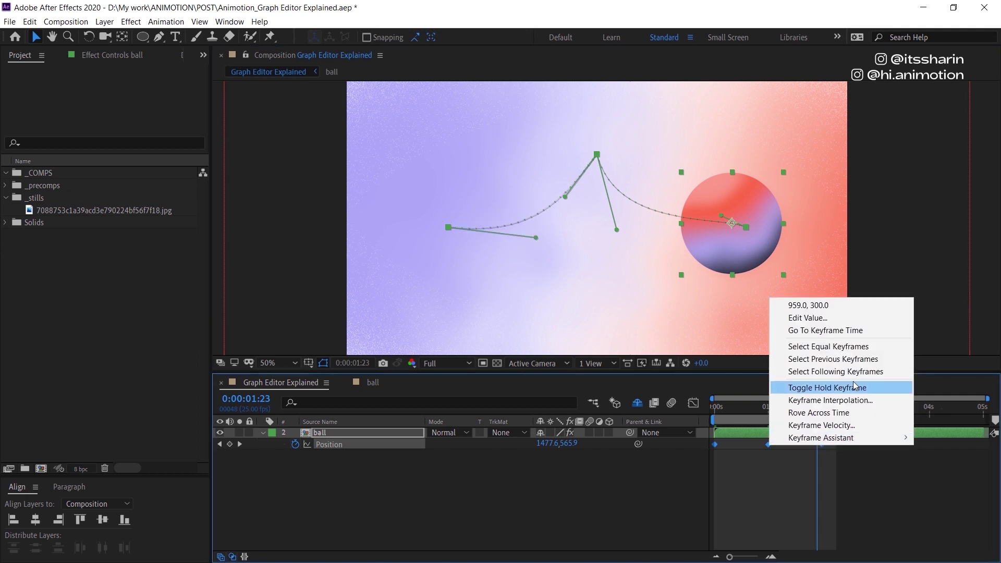
pyautogui.click(828, 398)
pyautogui.click(359, 182)
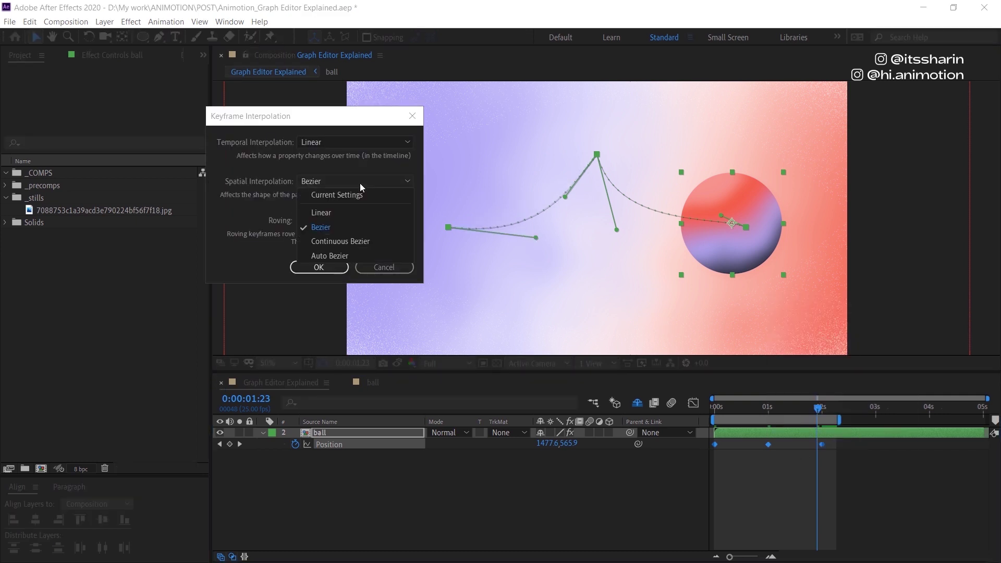
pyautogui.click(380, 240)
pyautogui.click(318, 267)
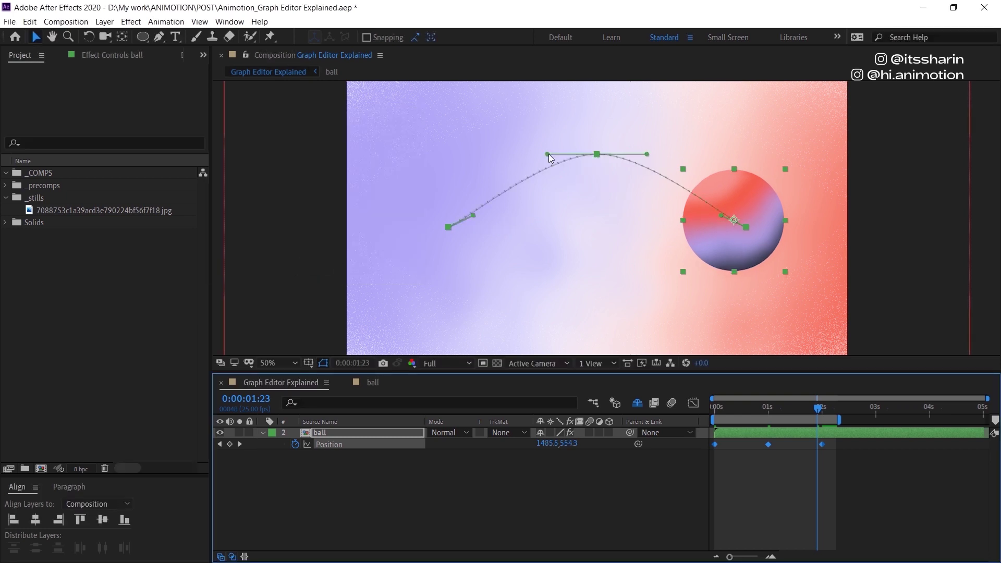
pyautogui.moveTo(548, 154); pyautogui.dragTo(551, 223)
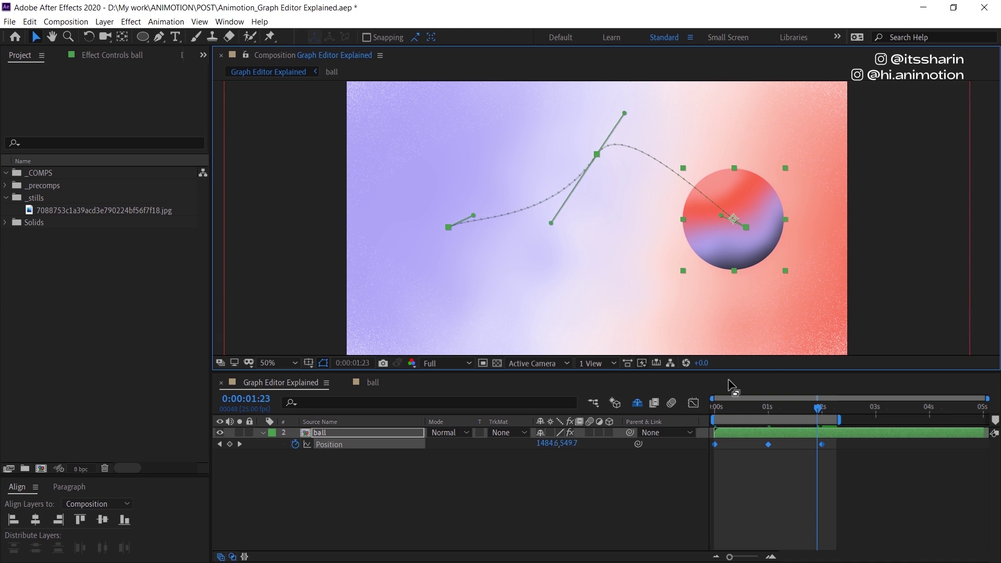
# Set the spatial interpolation of the three Position keyframes to Auto Bezier
pyautogui.rightClick(767, 444)
pyautogui.click(831, 395)
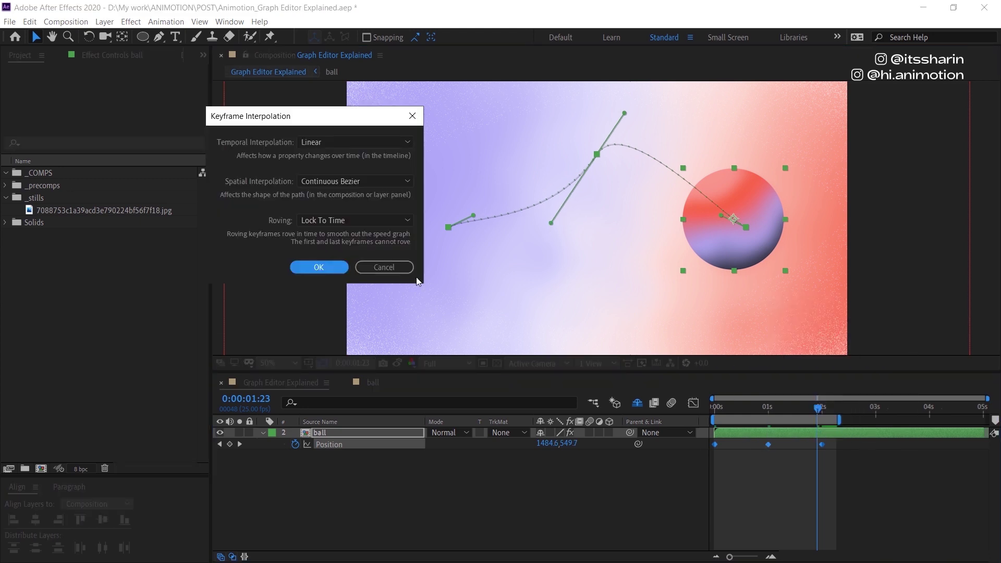
pyautogui.click(355, 181)
pyautogui.click(329, 255)
pyautogui.click(319, 267)
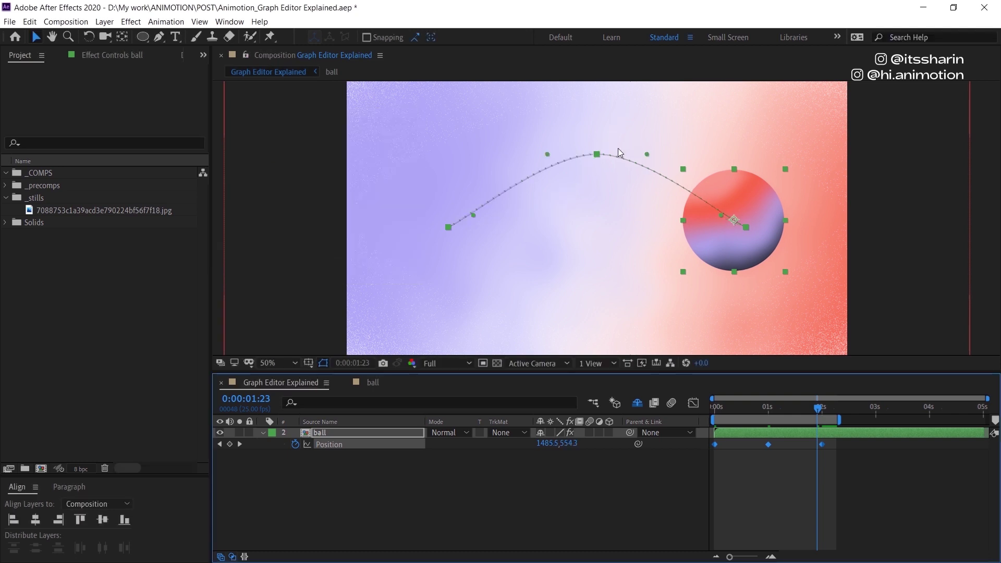
# Set the temporal interpolation of the three Position keyframes to Continuous Bezier, keeping the current spatial settings
pyautogui.rightClick(768, 444)
pyautogui.click(842, 401)
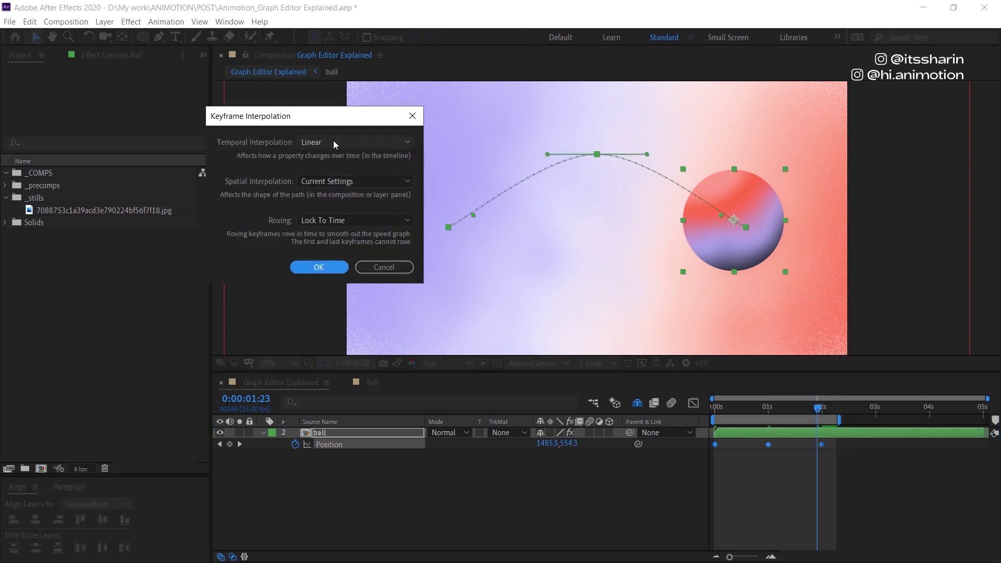
pyautogui.click(333, 140)
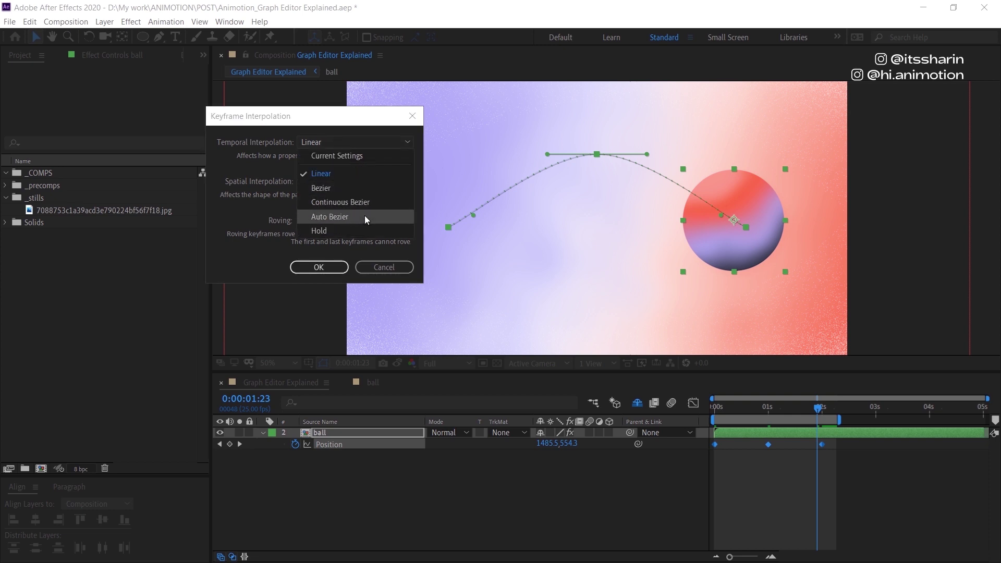
pyautogui.click(378, 201)
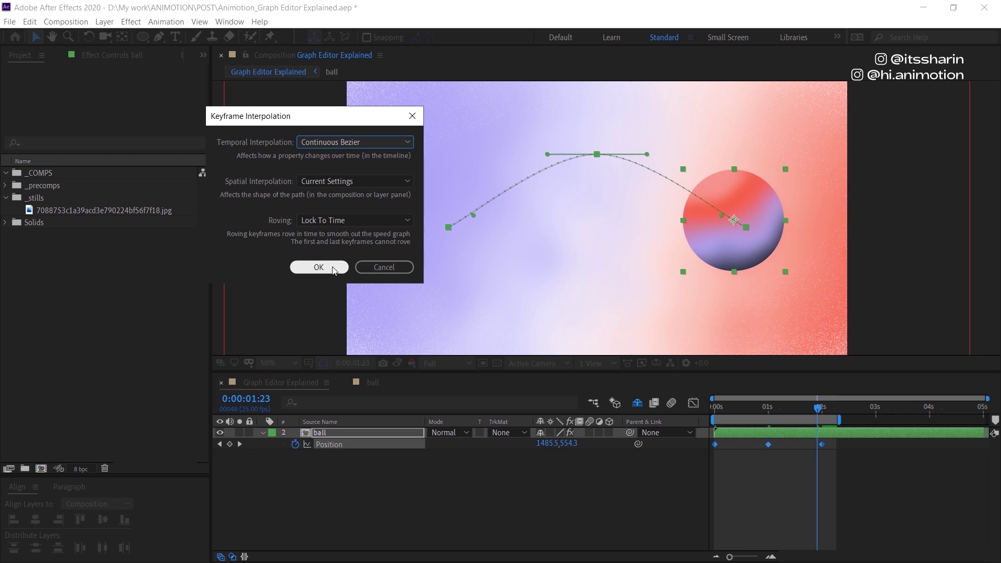
pyautogui.click(334, 269)
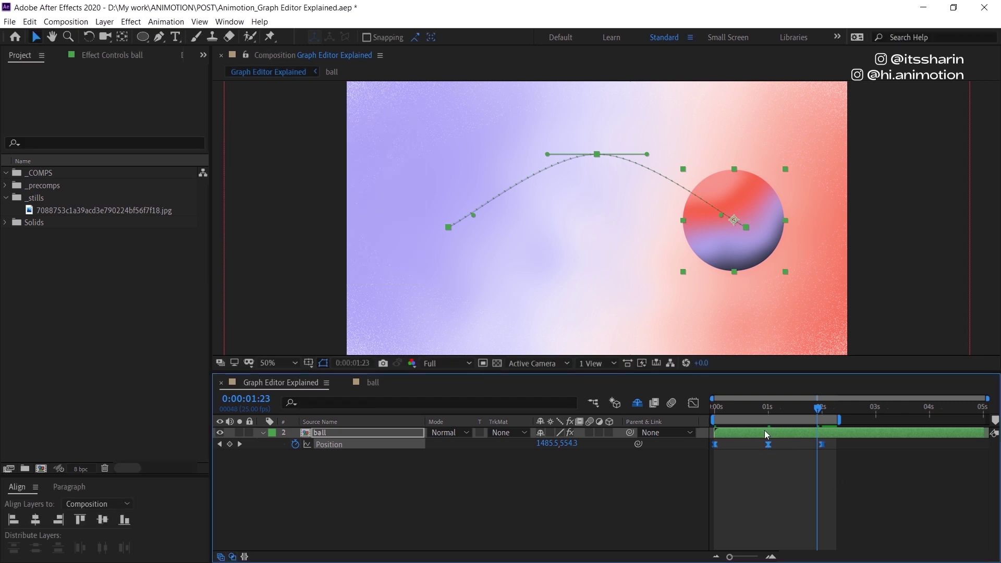
# Examine the speed graph of the three Position keyframes fitted to the view, and preview the ball moving along its arc
pyautogui.click(693, 403)
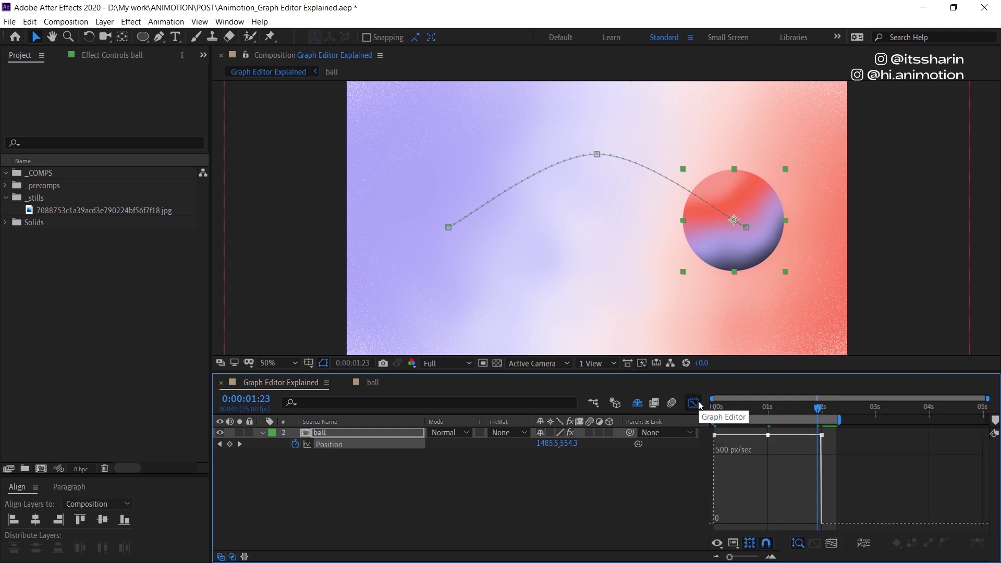
pyautogui.moveTo(845, 454); pyautogui.dragTo(714, 438)
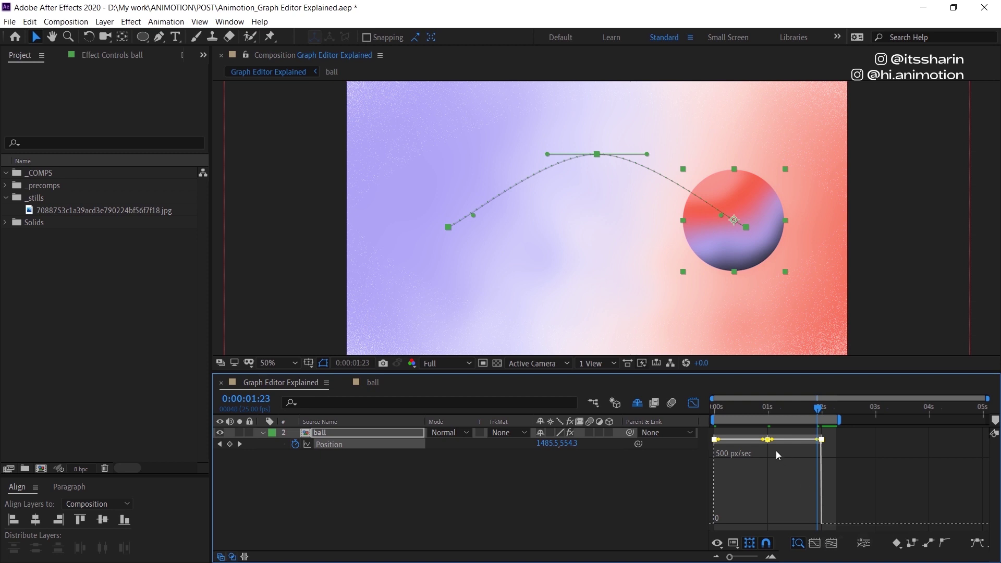
pyautogui.click(830, 544)
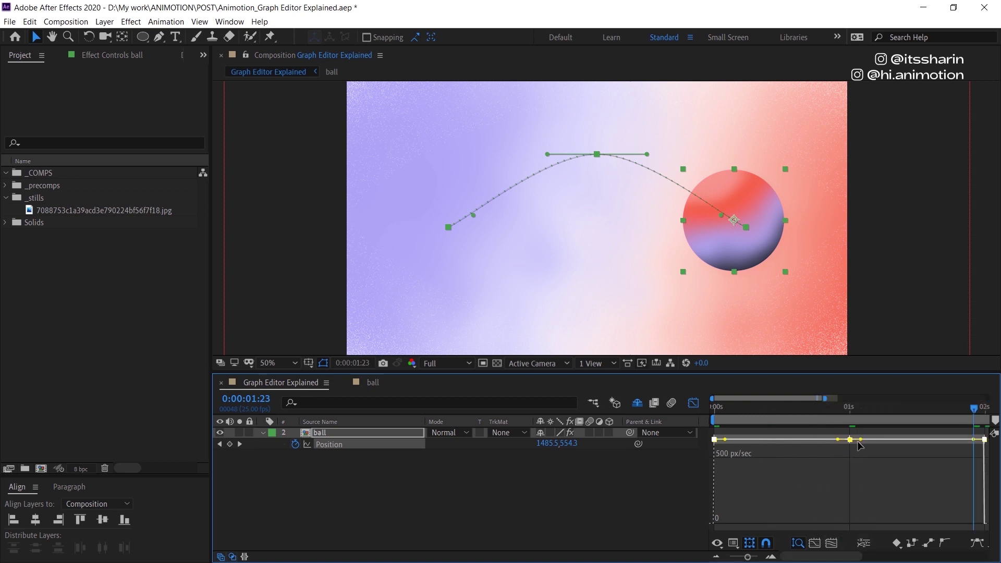
pyautogui.press('space')
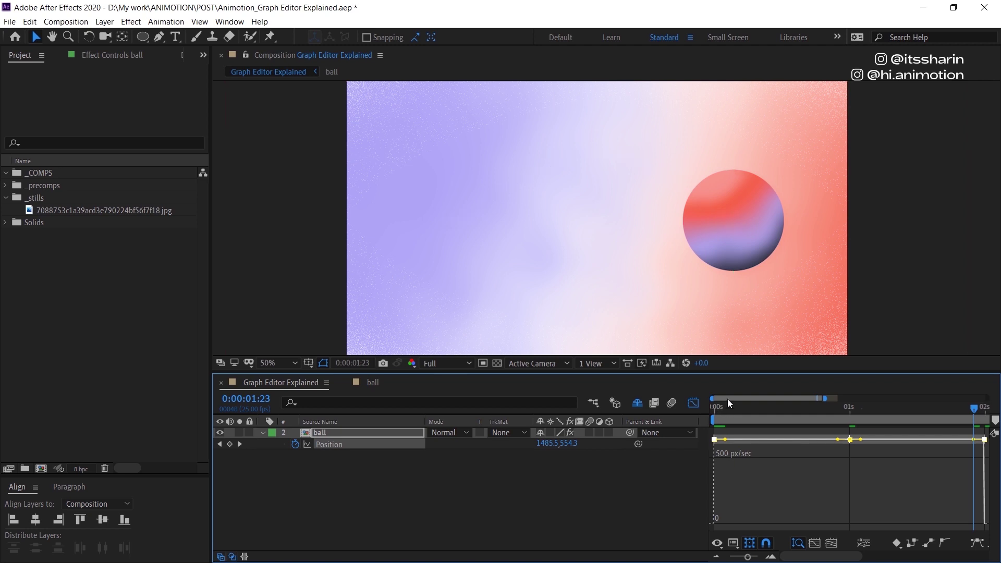
pyautogui.click(693, 403)
pyautogui.press('space')
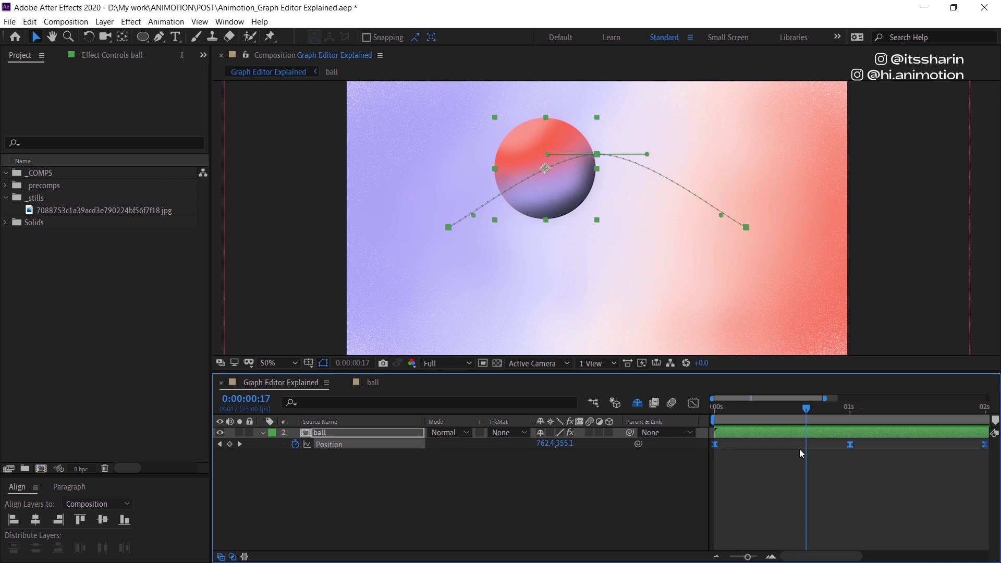
pyautogui.press('space')
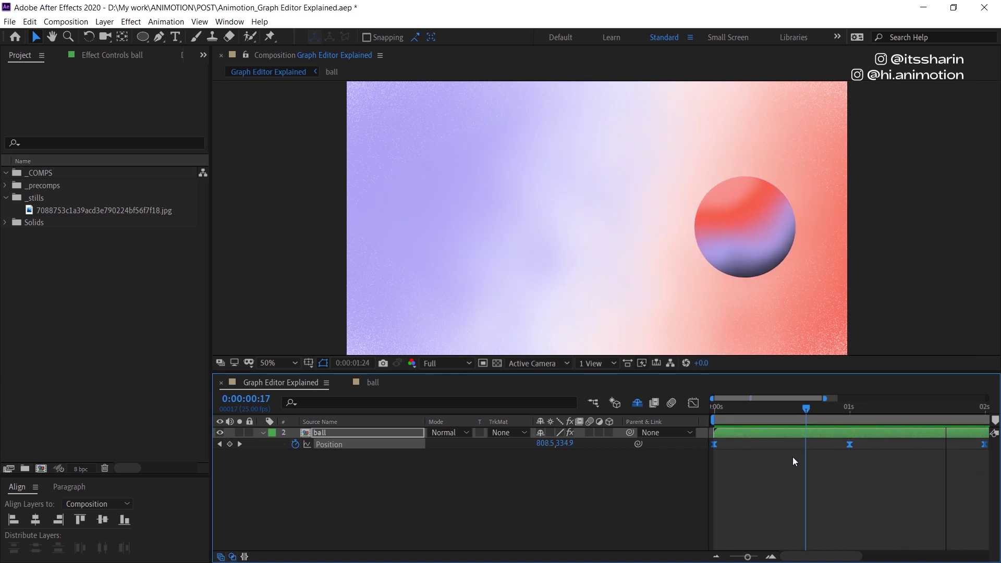
pyautogui.press('space')
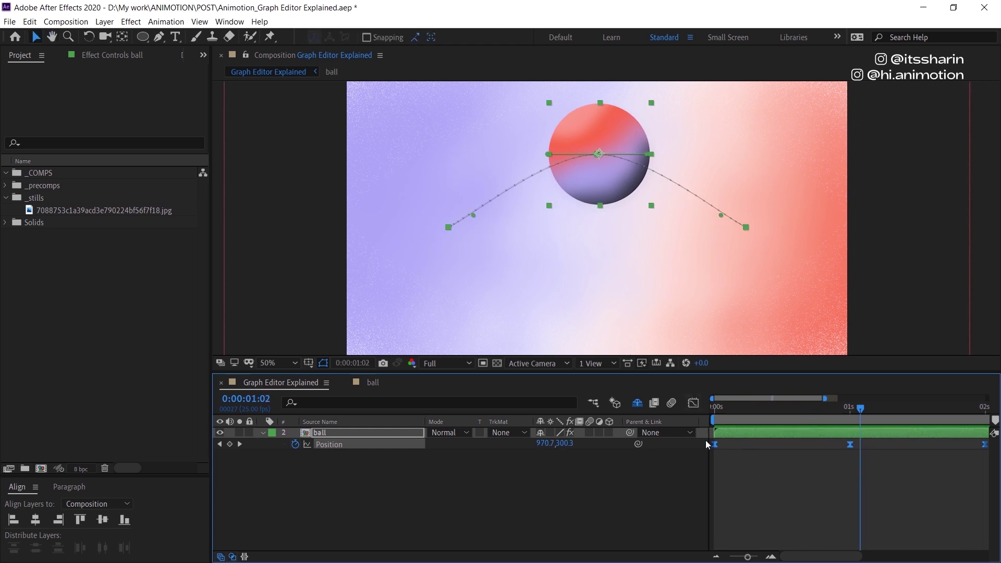
# Set the temporal interpolation of the three Position keyframes to Hold
pyautogui.rightClick(715, 444)
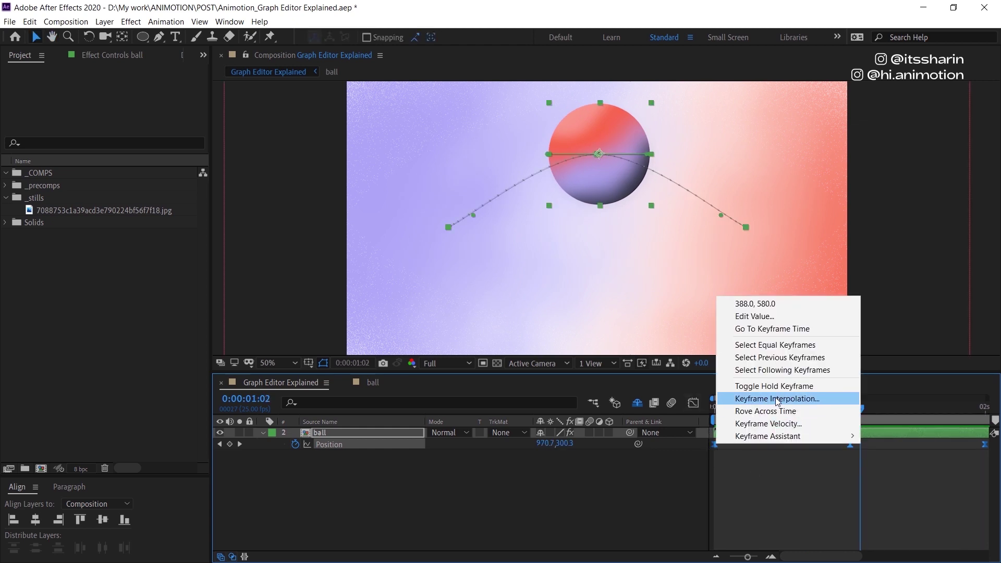
pyautogui.click(847, 404)
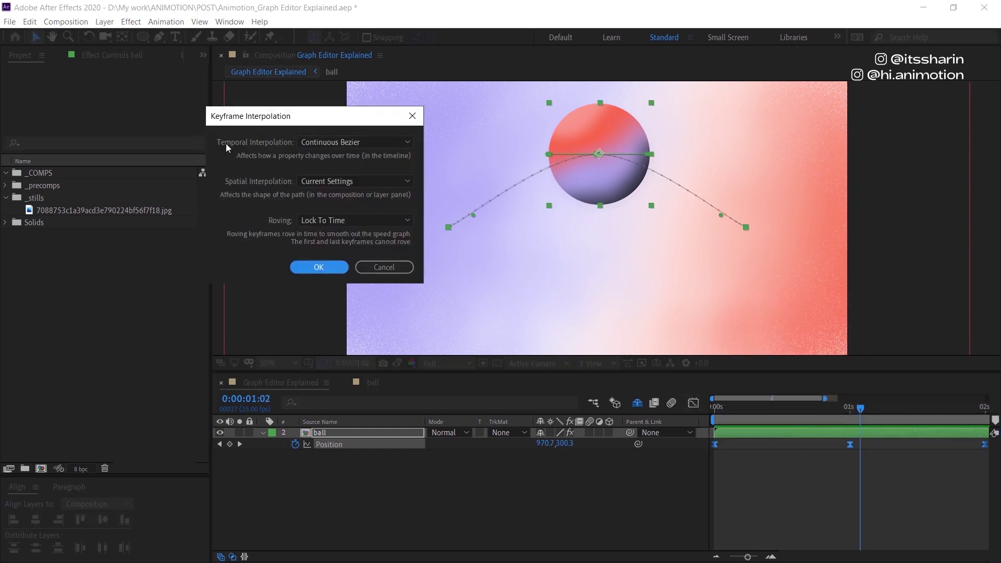
pyautogui.click(377, 142)
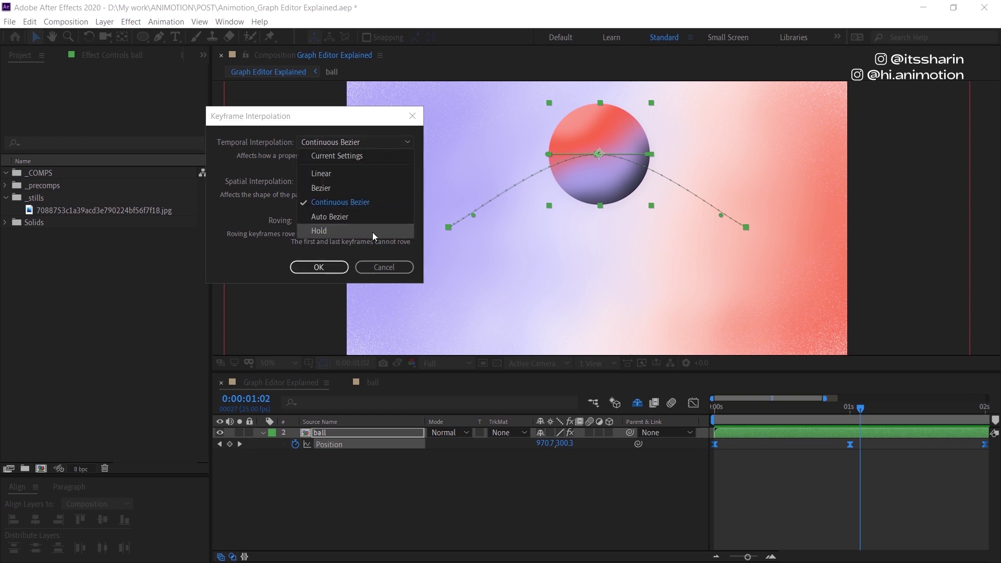
pyautogui.click(372, 233)
pyautogui.click(319, 267)
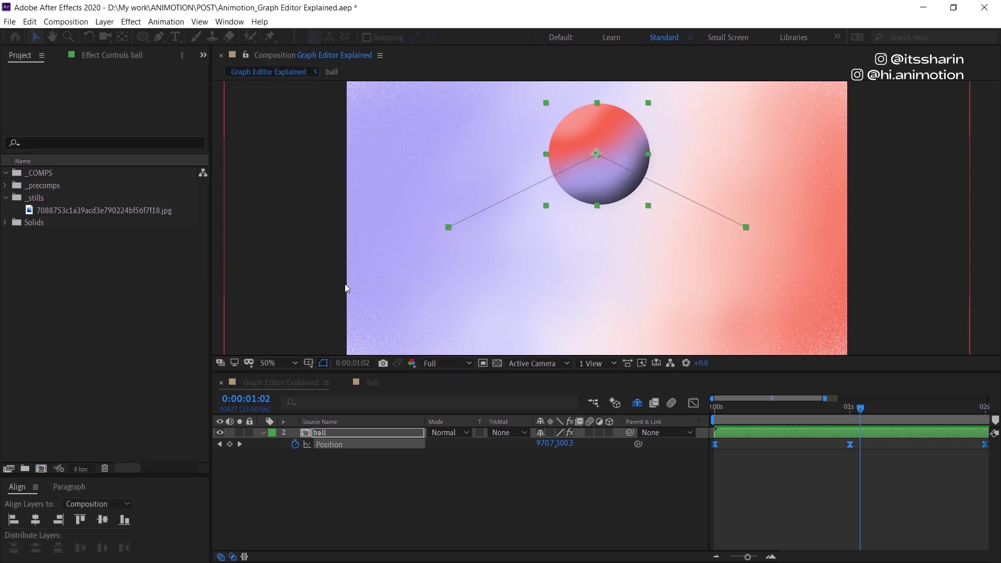
# Preview the animation from the first frame and examine the ball layer's motion path up close
pyautogui.click(768, 477)
pyautogui.moveTo(750, 405); pyautogui.dragTo(703, 407)
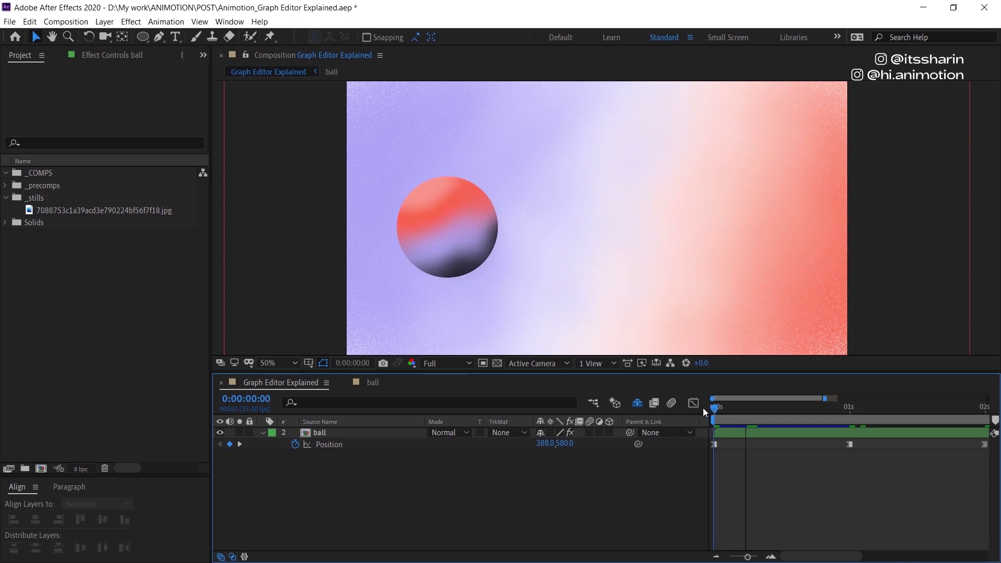
pyautogui.press('space')
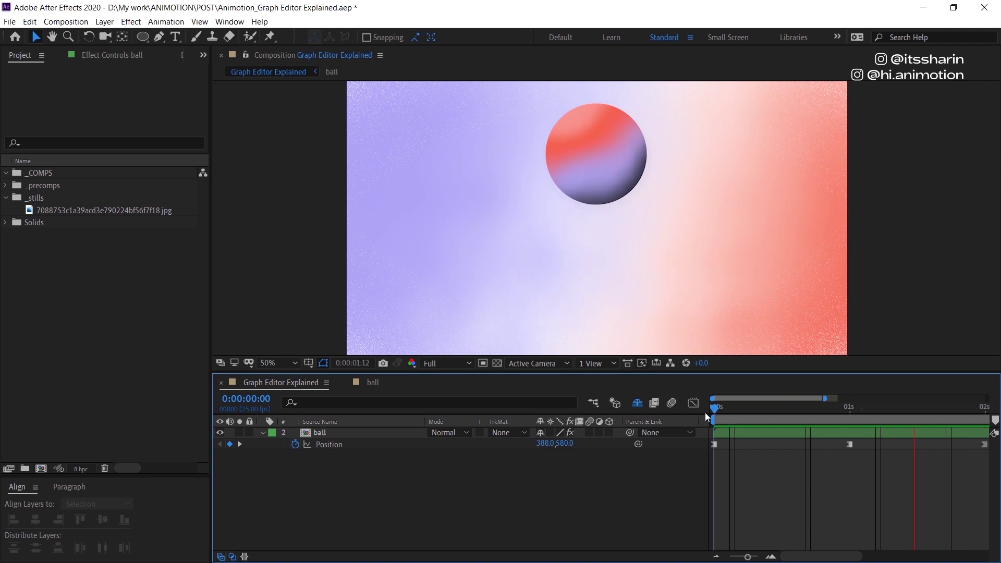
pyautogui.press('space')
pyautogui.hotkey('ctrl', 'a')
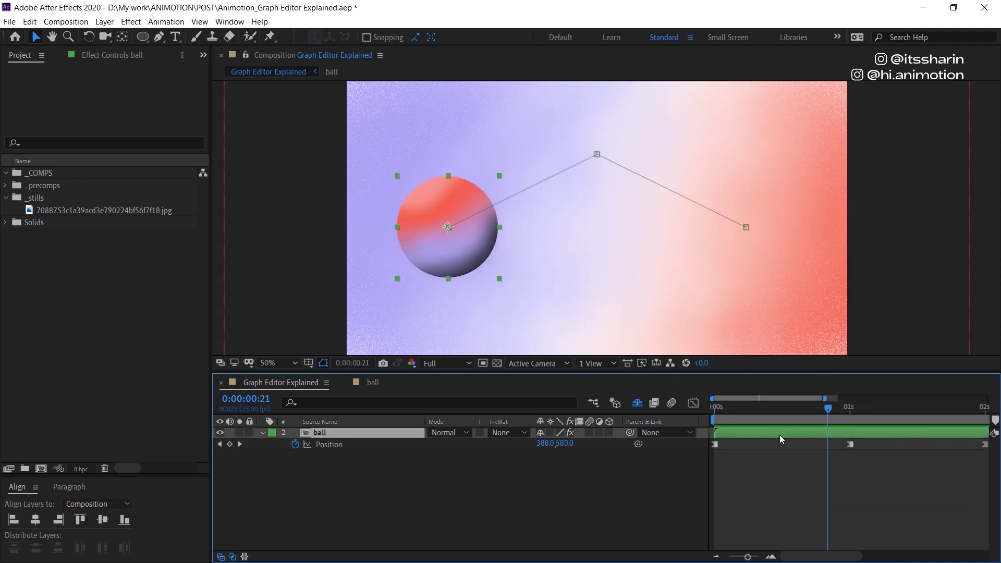
pyautogui.scroll(2, 599, 219)
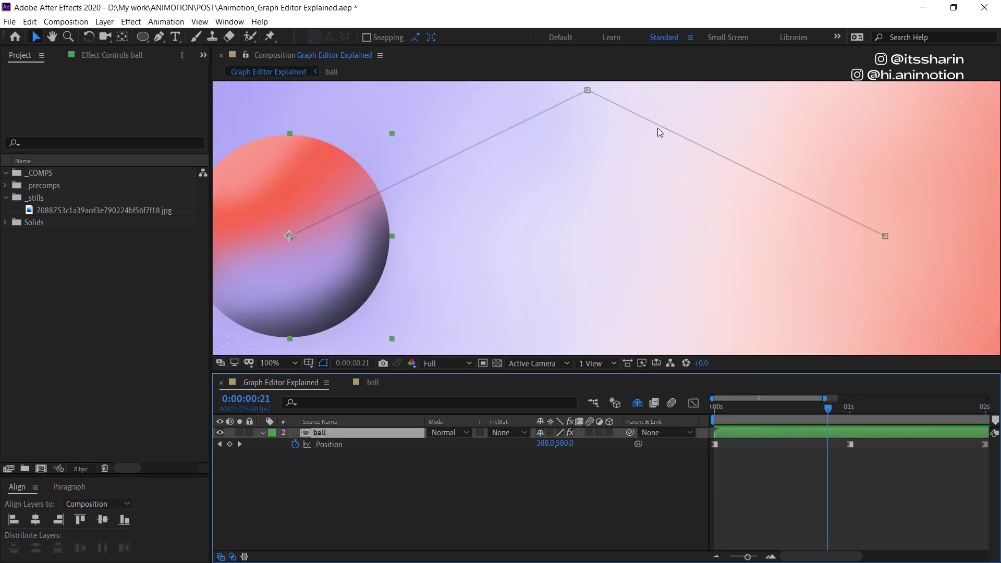
pyautogui.moveTo(711, 446); pyautogui.dragTo(921, 441)
pyautogui.press('F9')
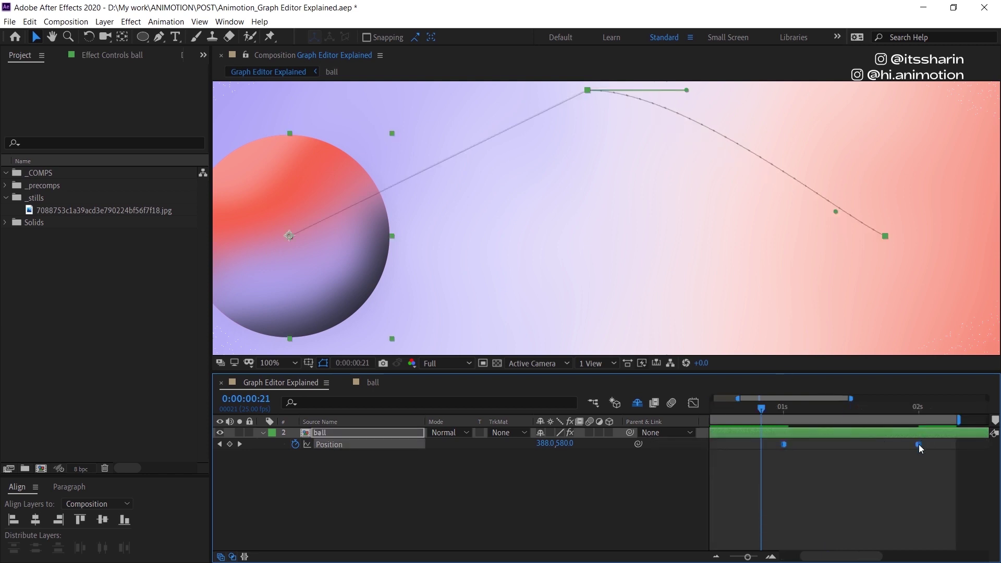
pyautogui.hotkey('ctrl', 'z')
# Apply Easy Ease to all three Position keyframes of the ball layer
pyautogui.moveTo(552, 194); pyautogui.dragTo(657, 241)
pyautogui.click(715, 557)
pyautogui.moveTo(873, 501); pyautogui.dragTo(706, 443)
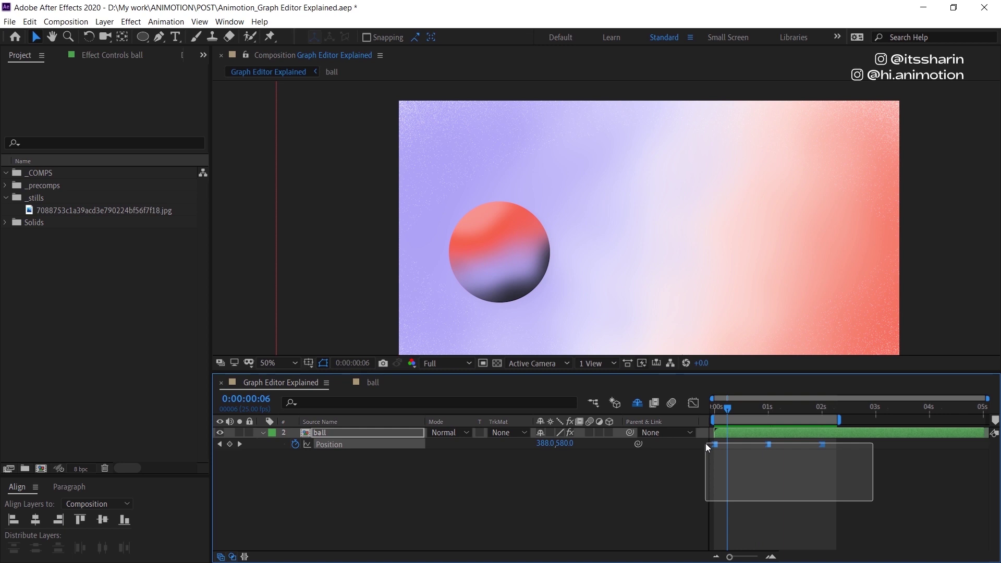
pyautogui.press('F9')
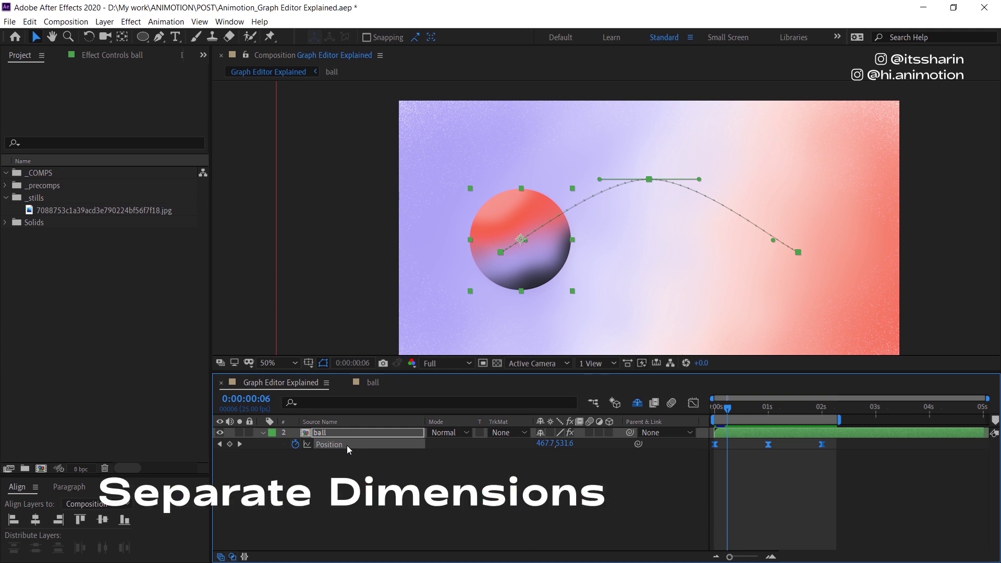
# Separate the ball's Position dimensions and check the keyframes of X Position and Y Position individually
pyautogui.rightClick(374, 442)
pyautogui.click(445, 327)
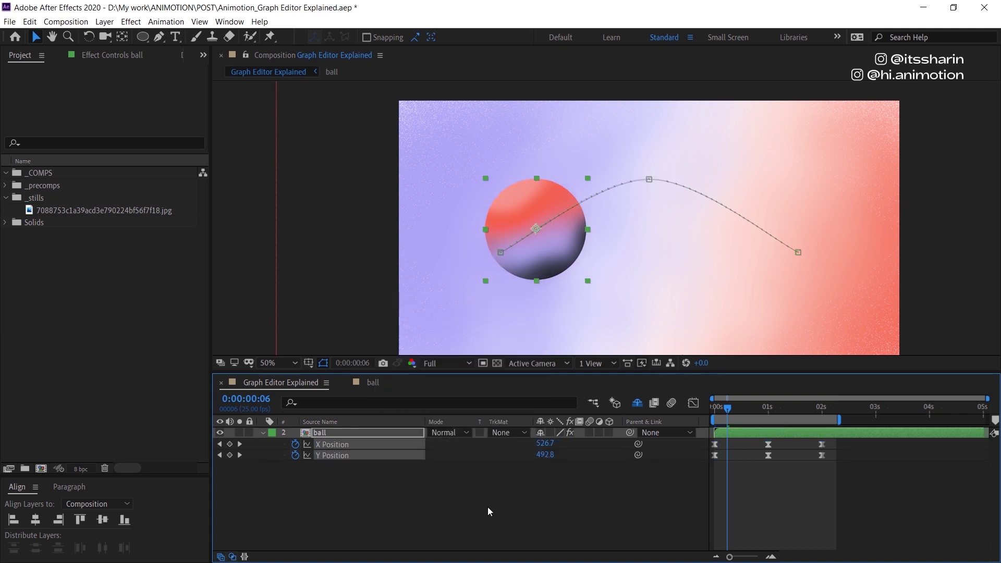
pyautogui.click(354, 480)
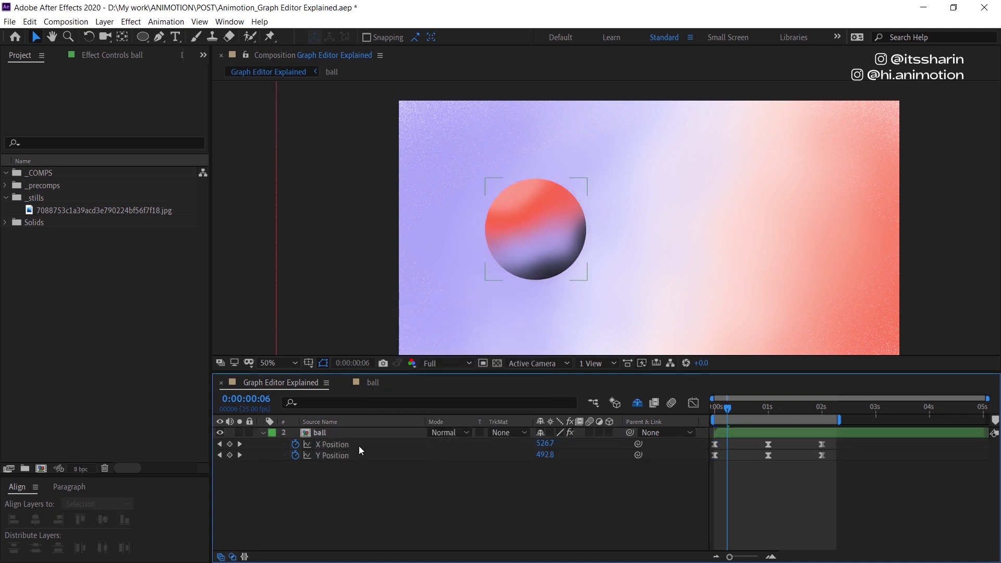
pyautogui.click(358, 444)
pyautogui.click(350, 455)
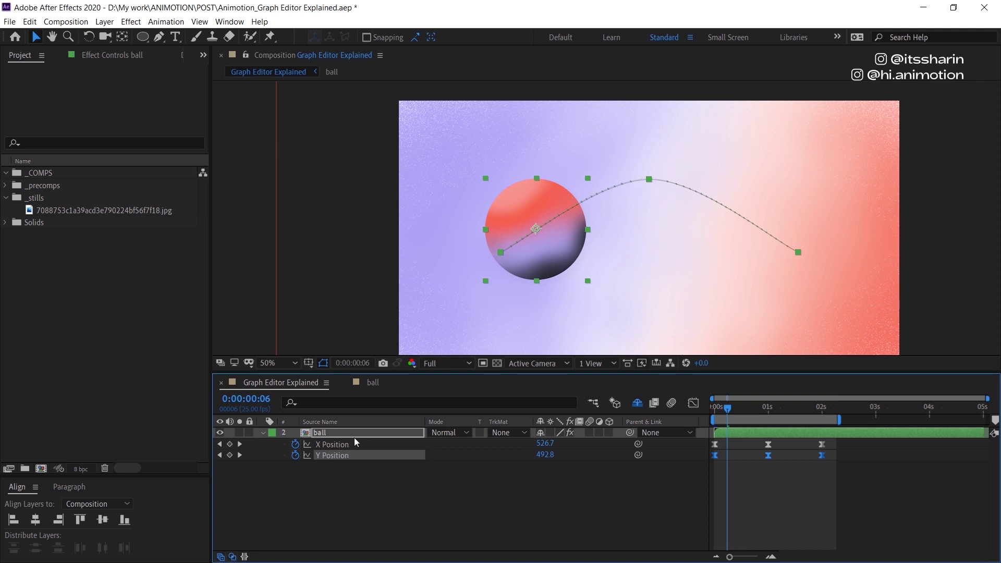
# Show X Position and Y Position together in the Graph Editor and change the graph type to Edit Value Graph
pyautogui.keyDown('shift'); pyautogui.click(347, 443); pyautogui.keyUp('shift')
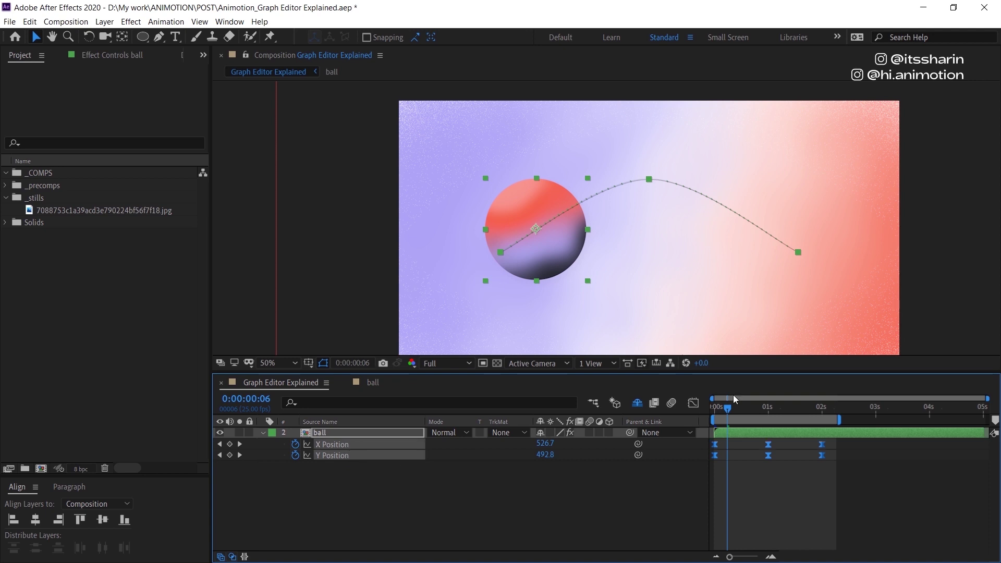
pyautogui.click(699, 404)
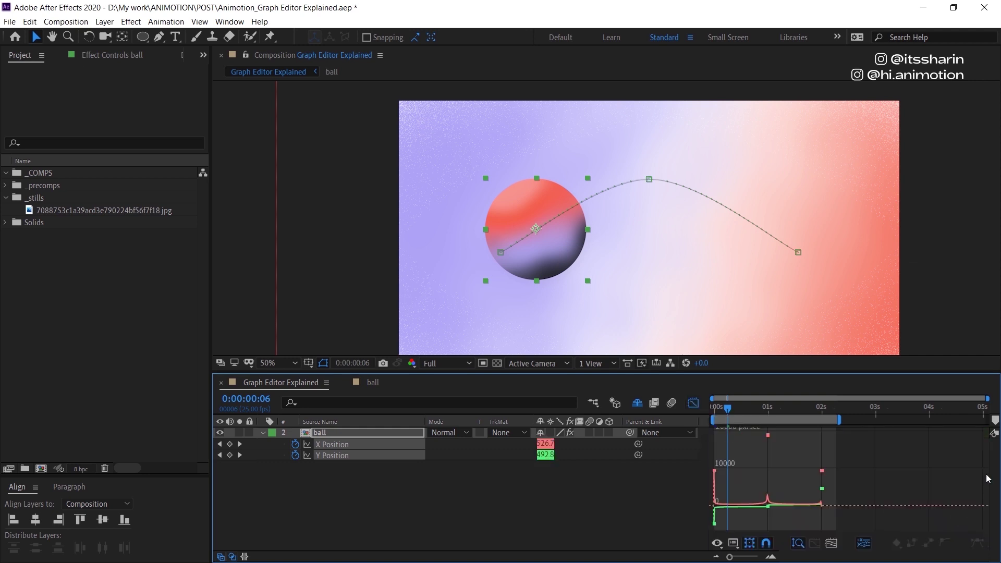
pyautogui.click(733, 543)
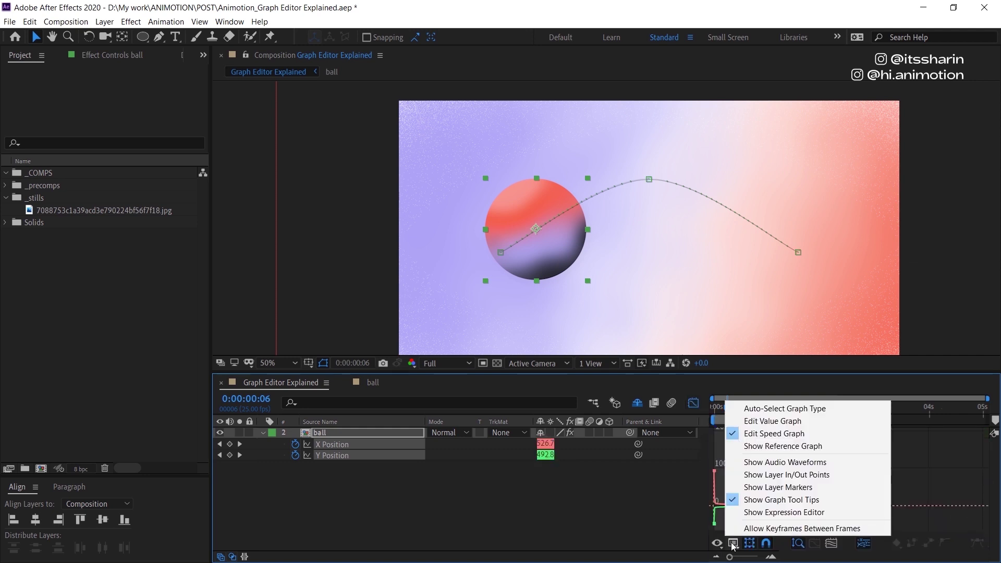
pyautogui.click(714, 531)
pyautogui.moveTo(714, 530); pyautogui.dragTo(713, 529)
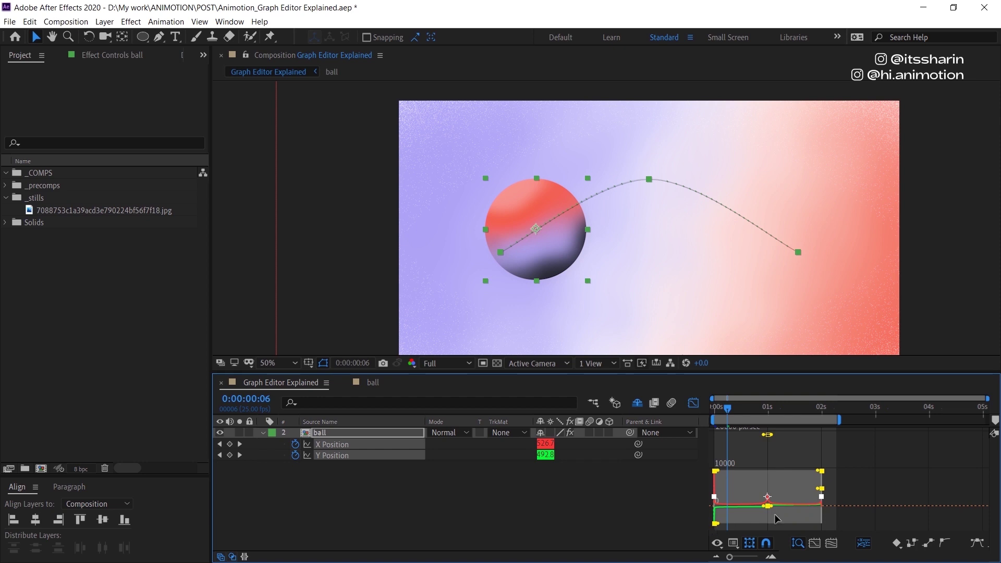
pyautogui.click(734, 543)
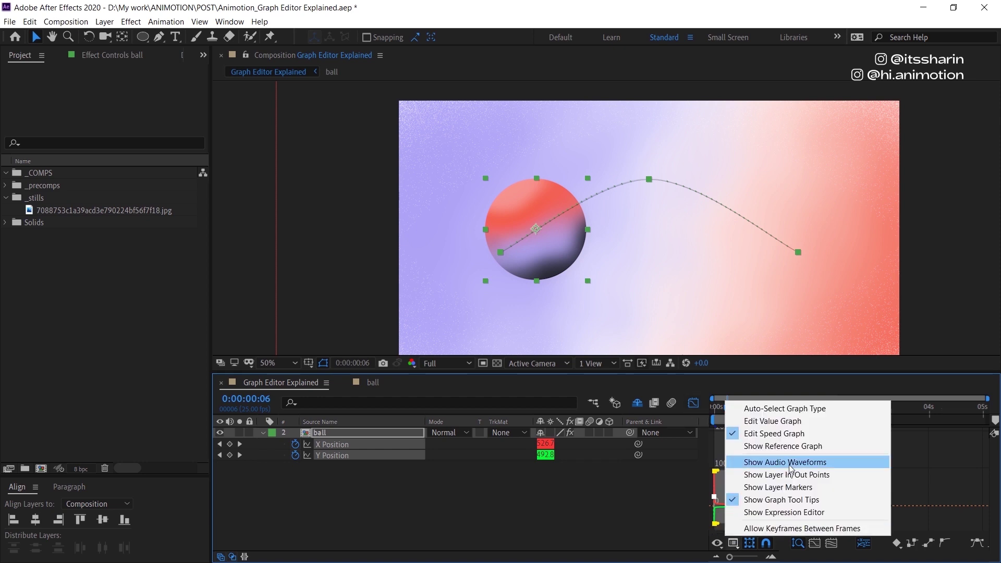
pyautogui.click(808, 423)
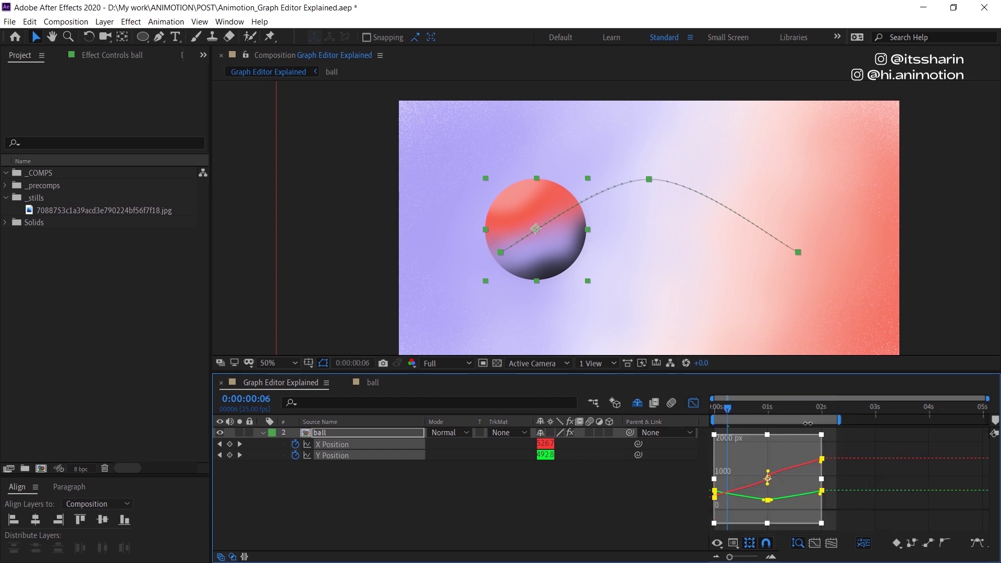
# Reshape the X and Y Position value curves by pulling out the handles of their middle keyframes at one second
pyautogui.click(878, 485)
pyautogui.click(770, 477)
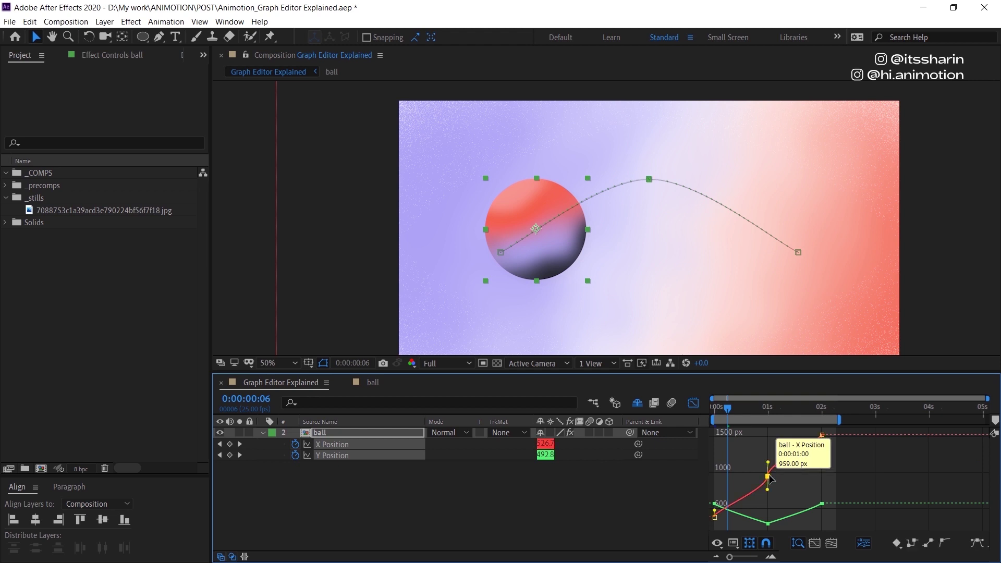
pyautogui.moveTo(774, 464); pyautogui.dragTo(756, 493)
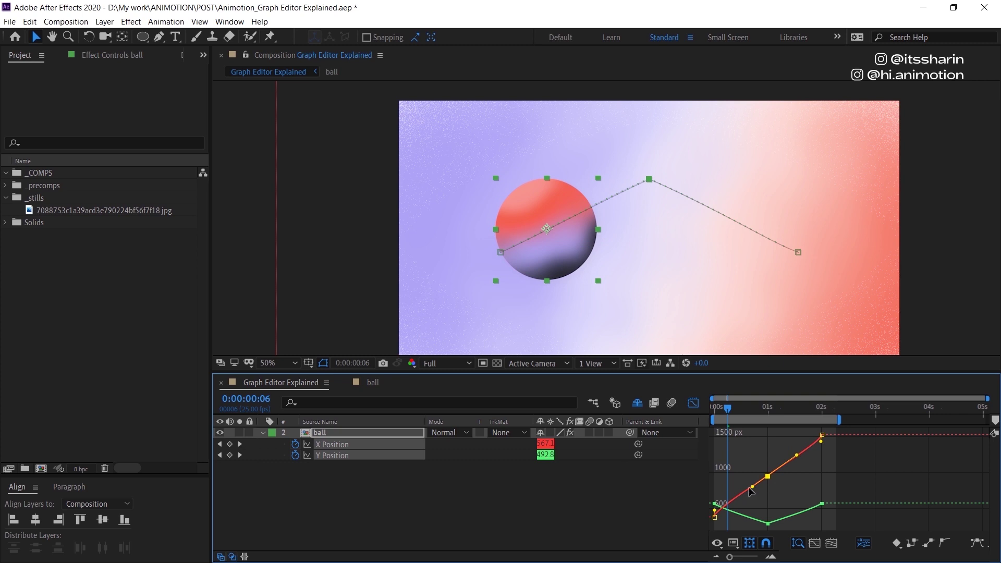
pyautogui.click(767, 523)
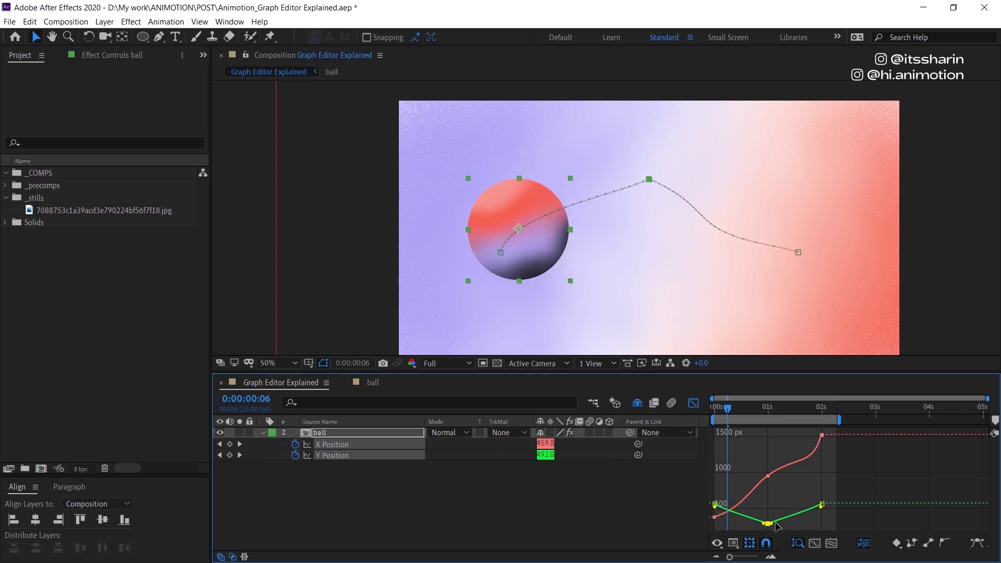
pyautogui.moveTo(772, 523); pyautogui.dragTo(749, 524)
pyautogui.moveTo(773, 474)
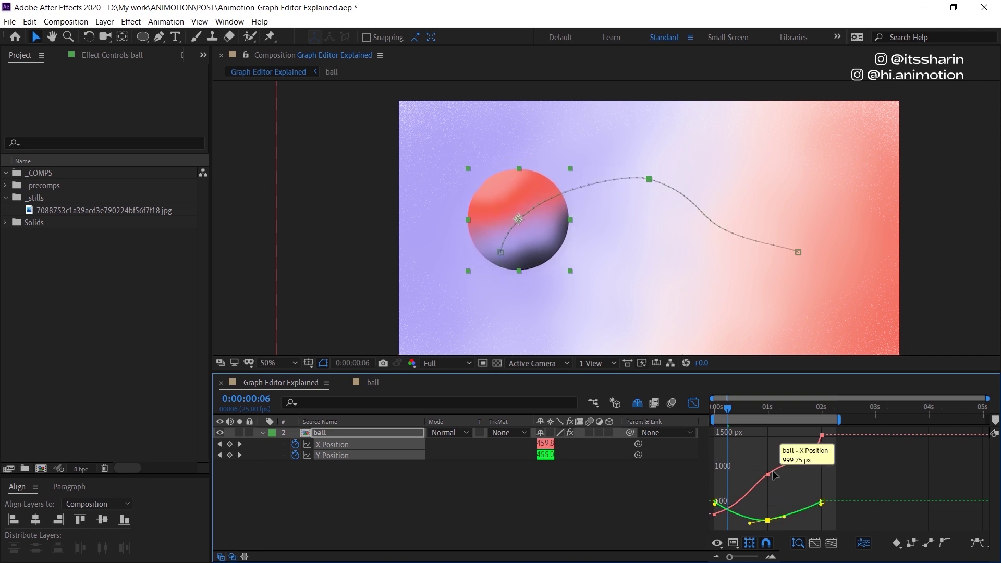
# Change the graph type to Edit Speed Graph, apply Easy Ease to all X and Y Position keyframes, and close the Graph Editor
pyautogui.click(716, 542)
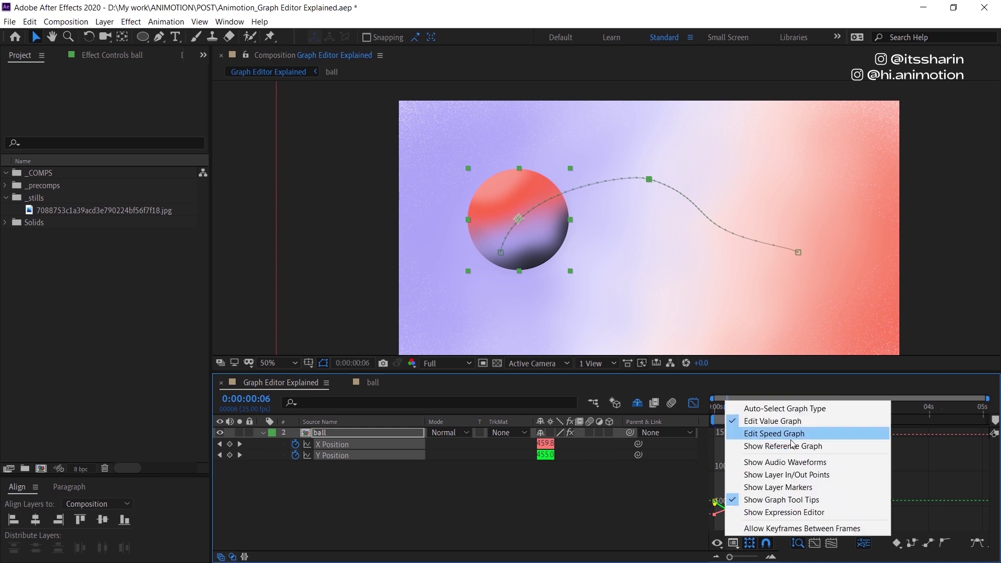
pyautogui.click(792, 431)
pyautogui.moveTo(850, 434); pyautogui.dragTo(703, 528)
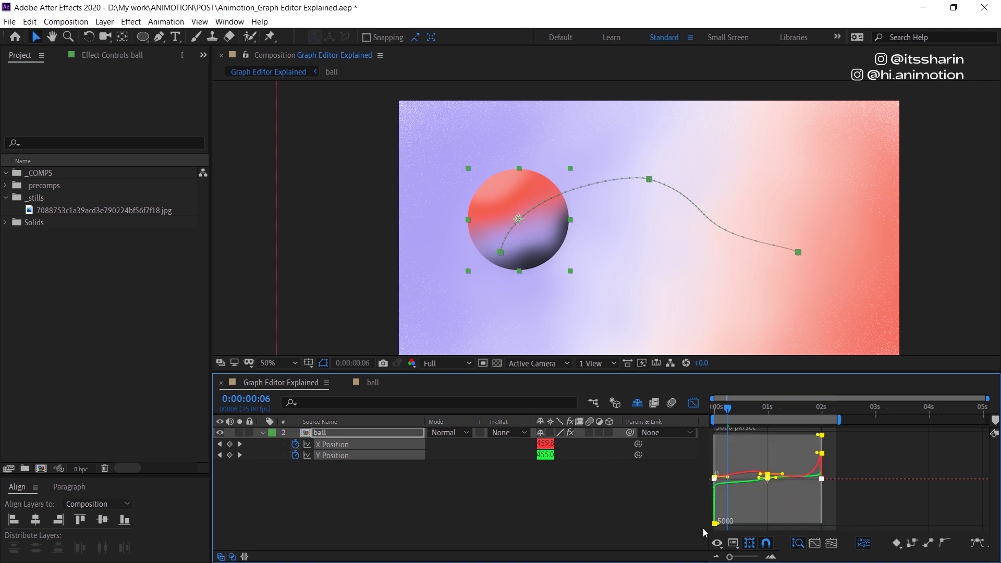
pyautogui.press('F9')
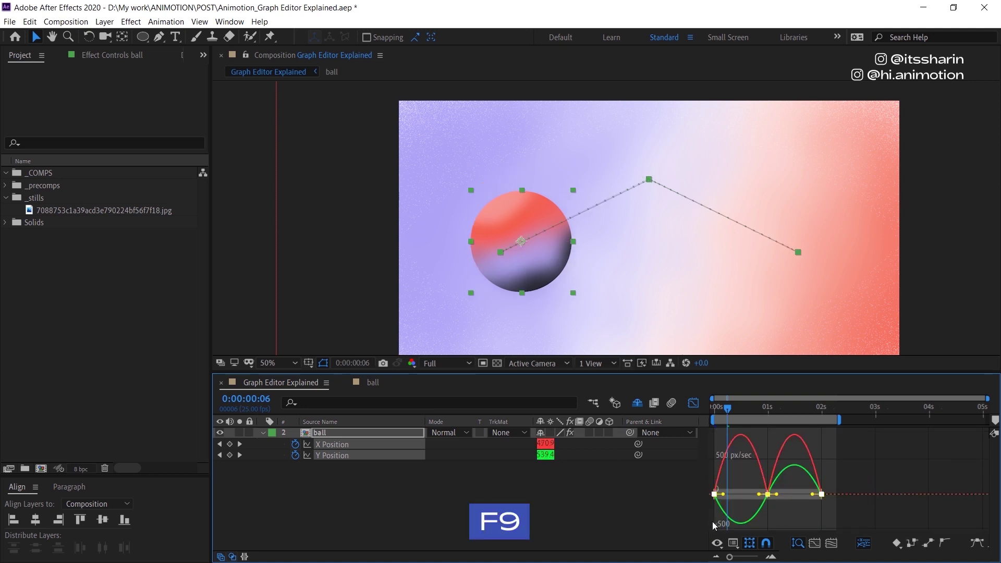
pyautogui.hotkey('shift', 'F3')
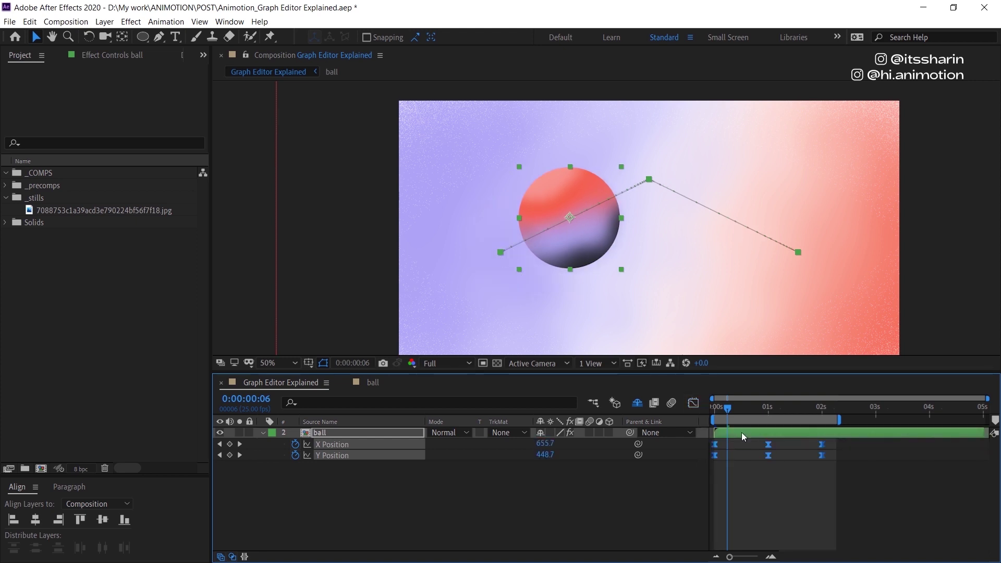
# Scrub the current time back and forth across the eased keyframes to preview the ball's motion
pyautogui.moveTo(730, 408); pyautogui.dragTo(764, 410)
pyautogui.click(805, 408)
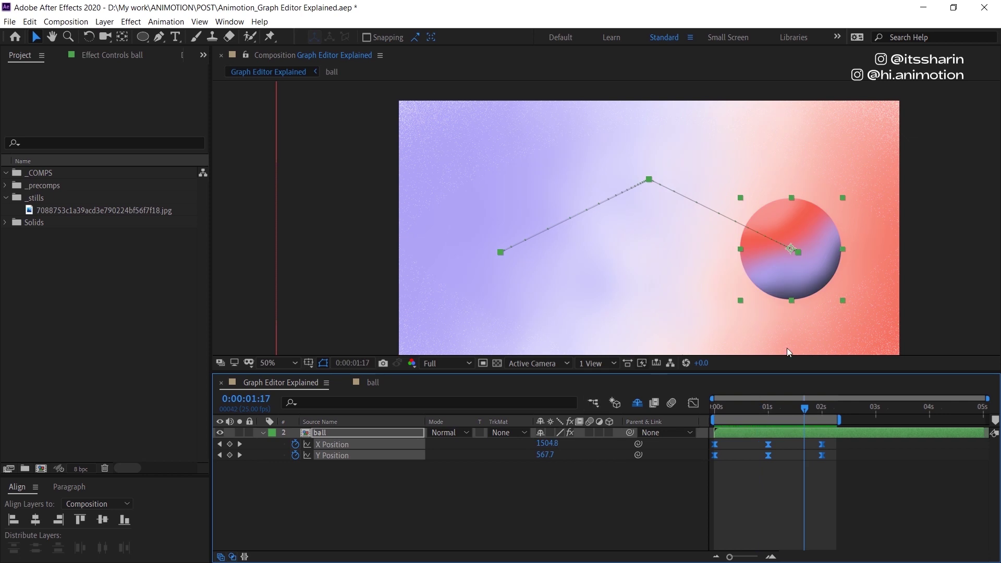
pyautogui.moveTo(751, 409); pyautogui.dragTo(757, 409)
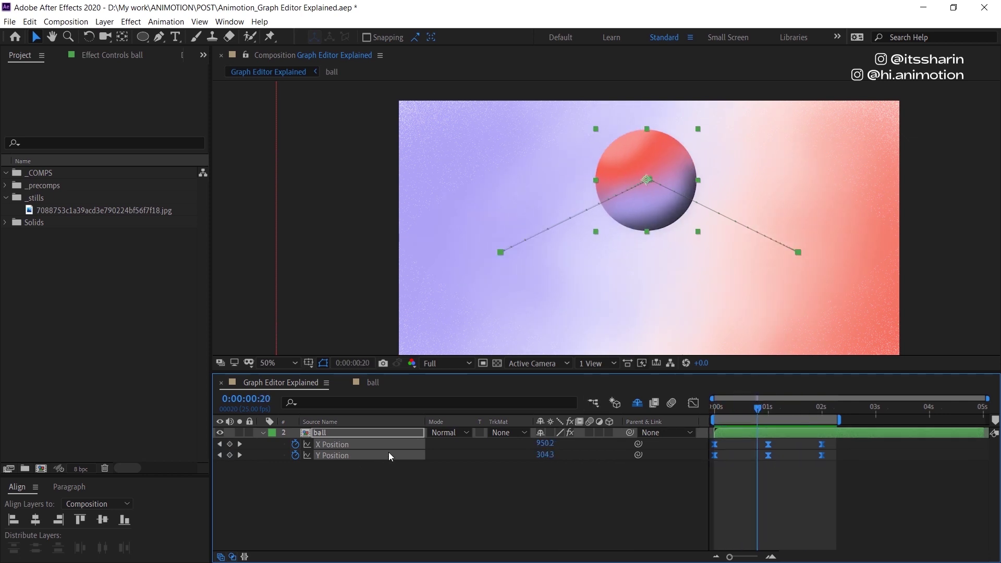
# Review the Keyframe Interpolation settings available for the selected X and Y Position keyframes and close them
pyautogui.rightClick(768, 455)
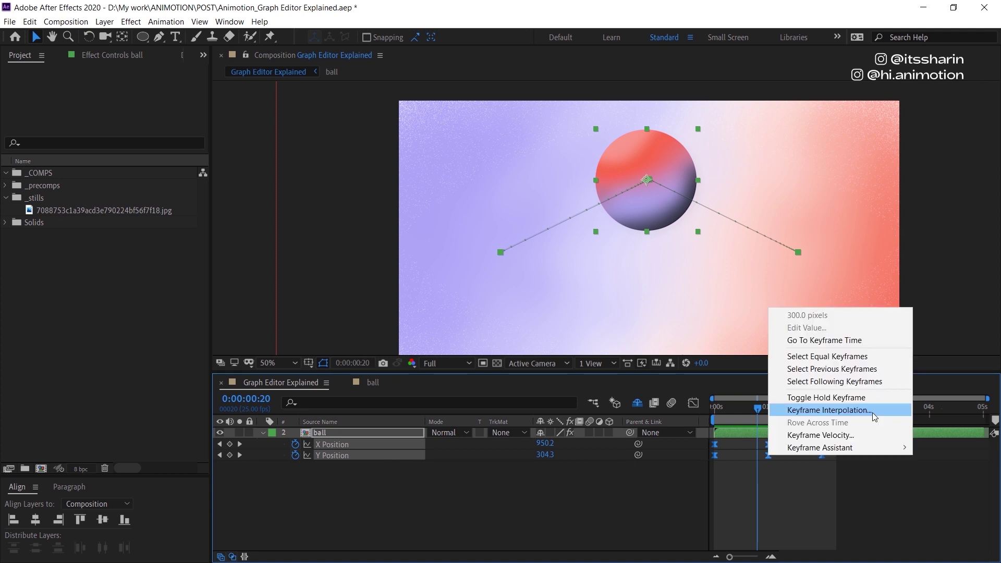
pyautogui.click(871, 412)
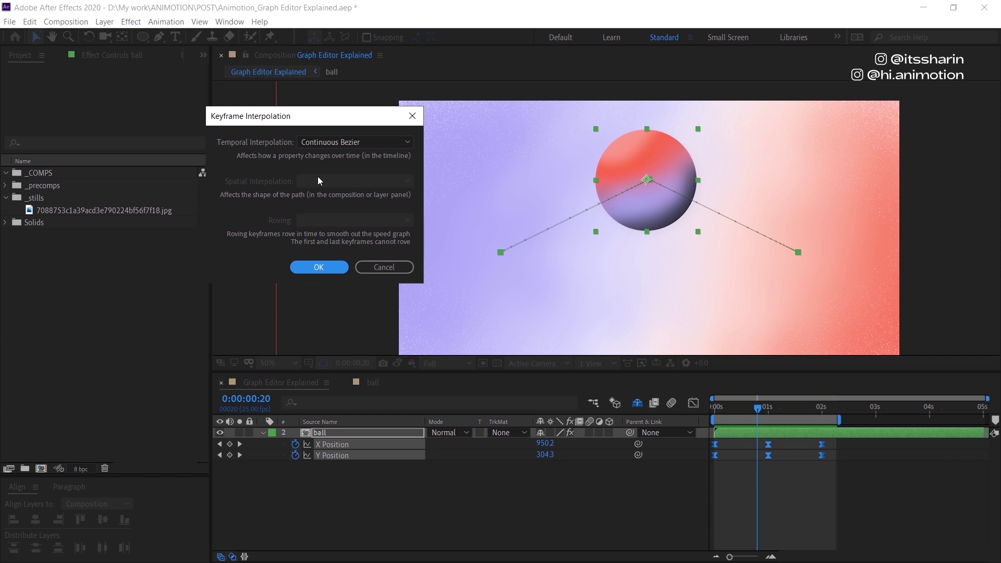
pyautogui.click(329, 268)
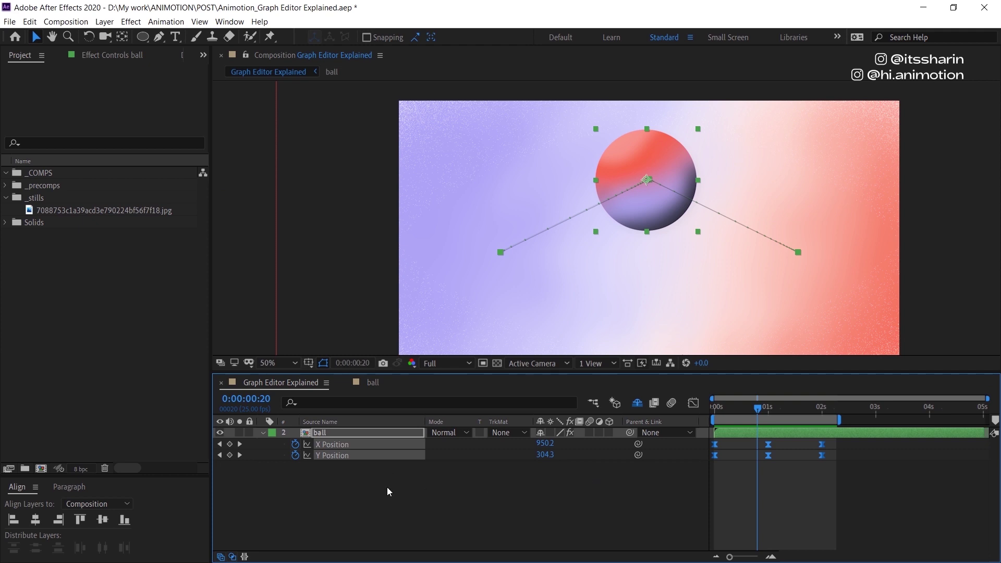
# Reopen the Graph Editor for X and Y Position and change the graph type to Edit Value Graph
pyautogui.click(695, 410)
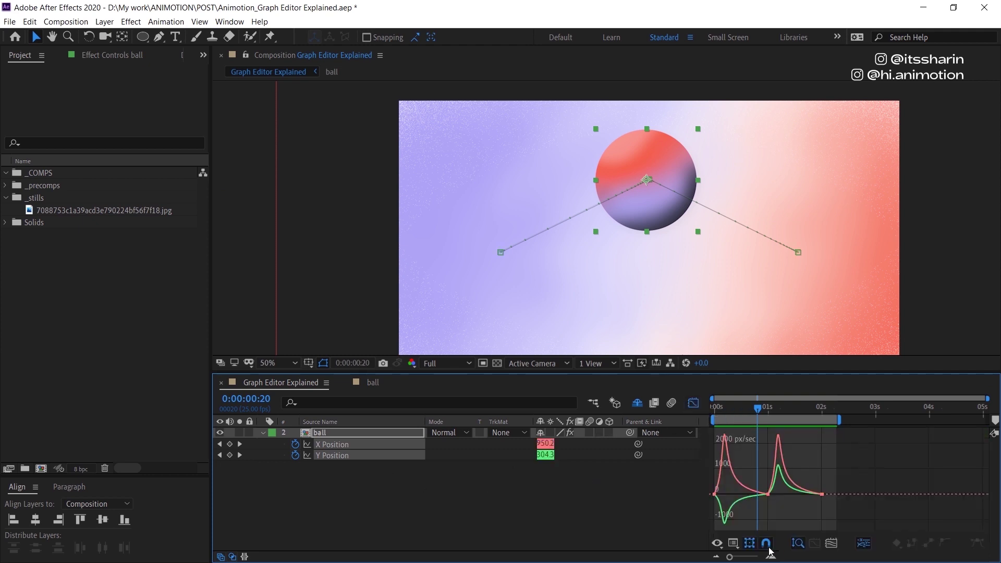
pyautogui.click(733, 543)
pyautogui.click(773, 422)
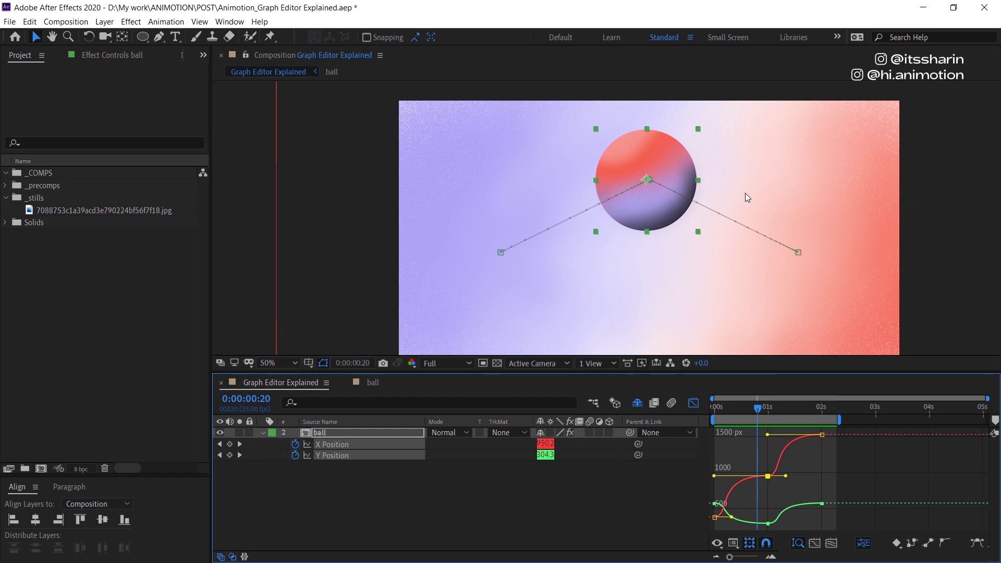
# Tilt the handles of the middle X Position keyframe, adjust the Y Position curve to bend the motion path, and close the Graph Editor
pyautogui.moveTo(786, 476); pyautogui.dragTo(792, 447)
pyautogui.click(768, 477)
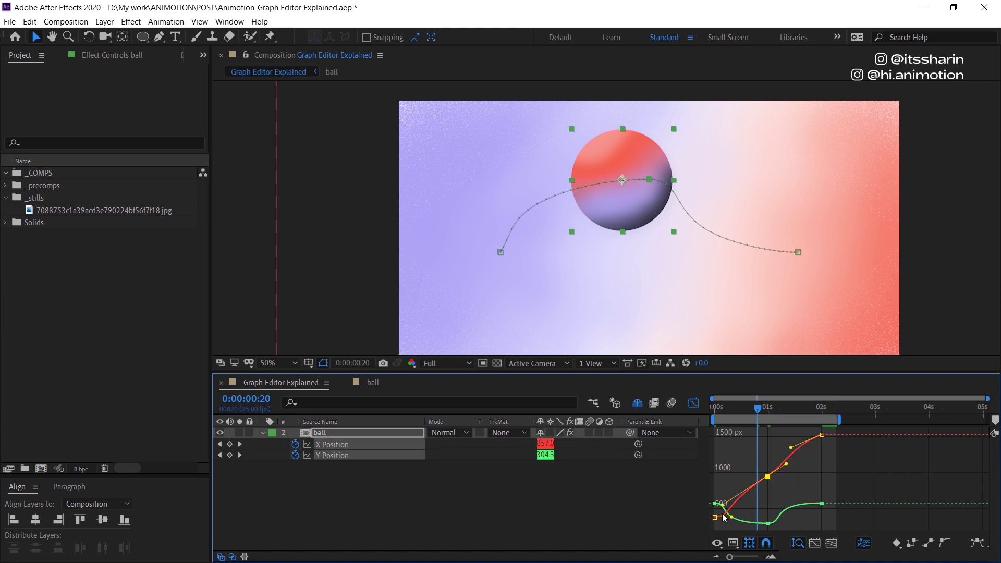
pyautogui.moveTo(737, 505); pyautogui.dragTo(746, 521)
pyautogui.click(726, 509)
pyautogui.hotkey('shift', 'F3')
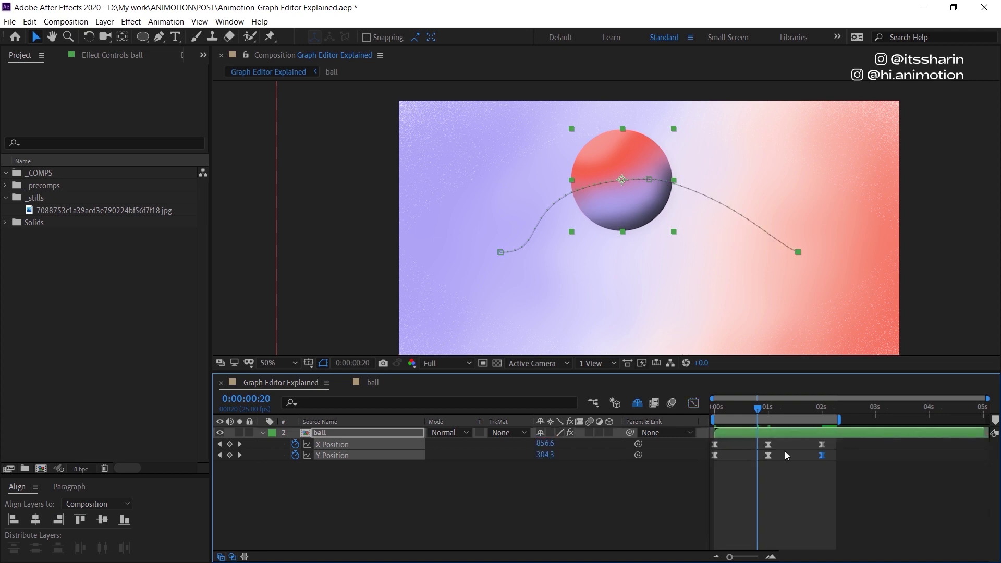
# Turn off Separate Dimensions for the ball's Position, move the current time to 0:00:00:13 and select all Position keyframes
pyautogui.rightClick(378, 455)
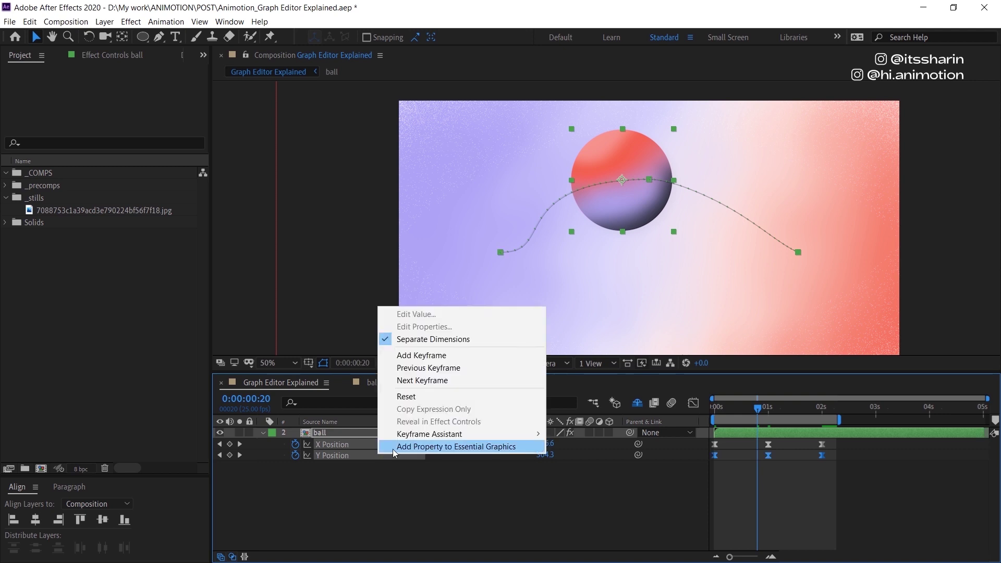
pyautogui.click(517, 340)
pyautogui.moveTo(755, 407)
pyautogui.mouseDown()
pyautogui.moveTo(710, 413)
pyautogui.moveTo(742, 411)
pyautogui.mouseUp()
pyautogui.moveTo(844, 477); pyautogui.dragTo(723, 440)
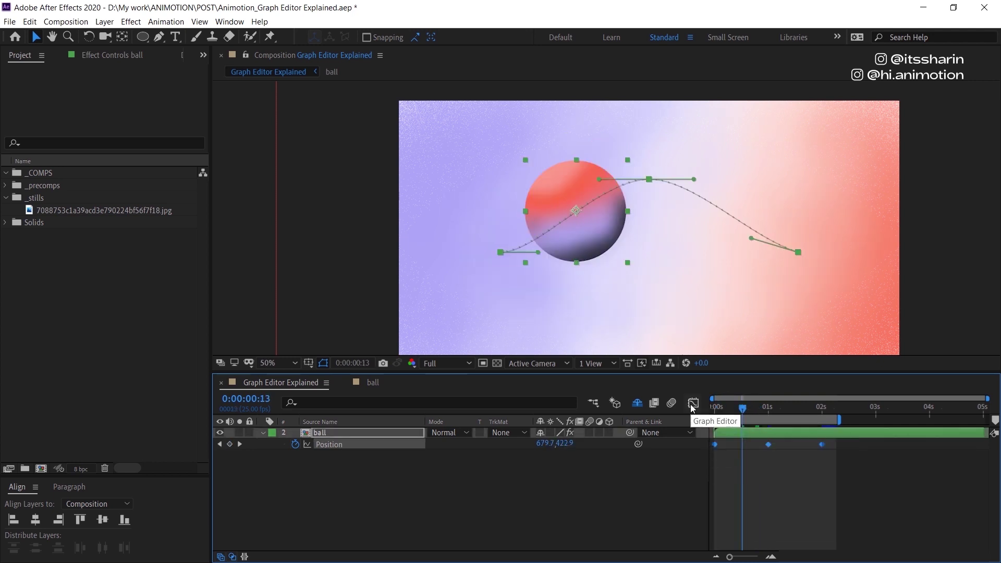
# Examine the recombined Position property's value curves in the Graph Editor, close it and deselect the ball
pyautogui.click(693, 403)
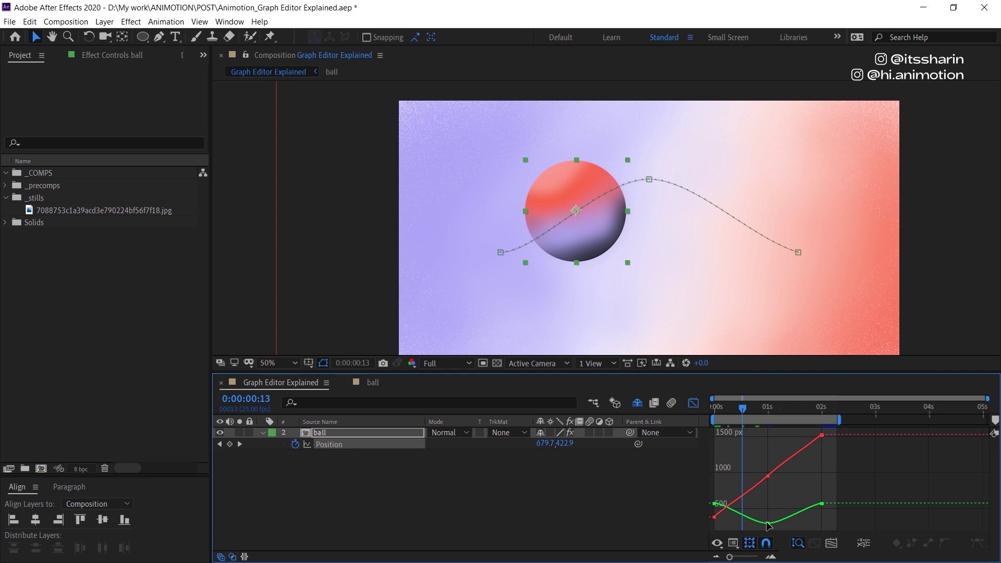
pyautogui.hotkey('shift', 'F3')
pyautogui.click(780, 507)
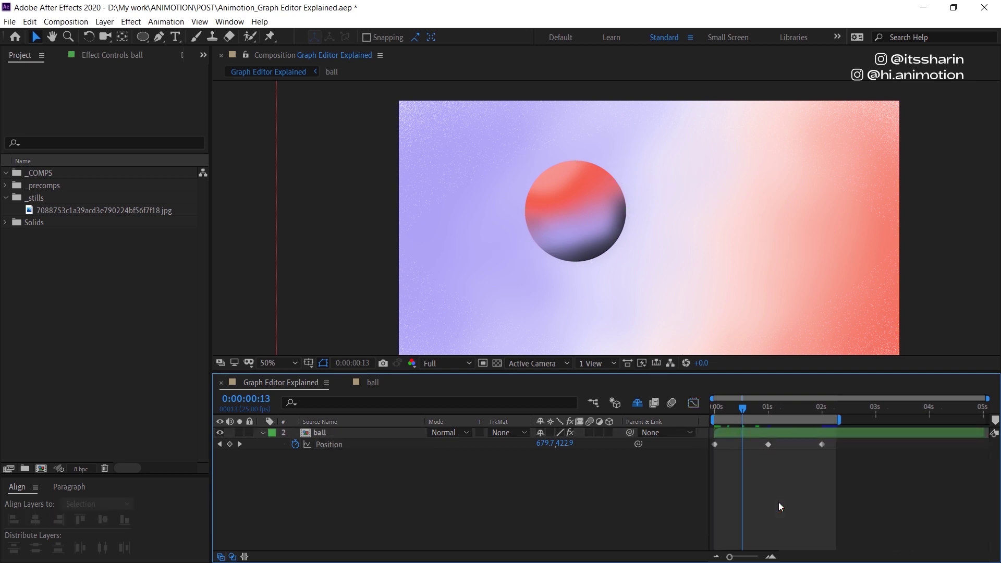